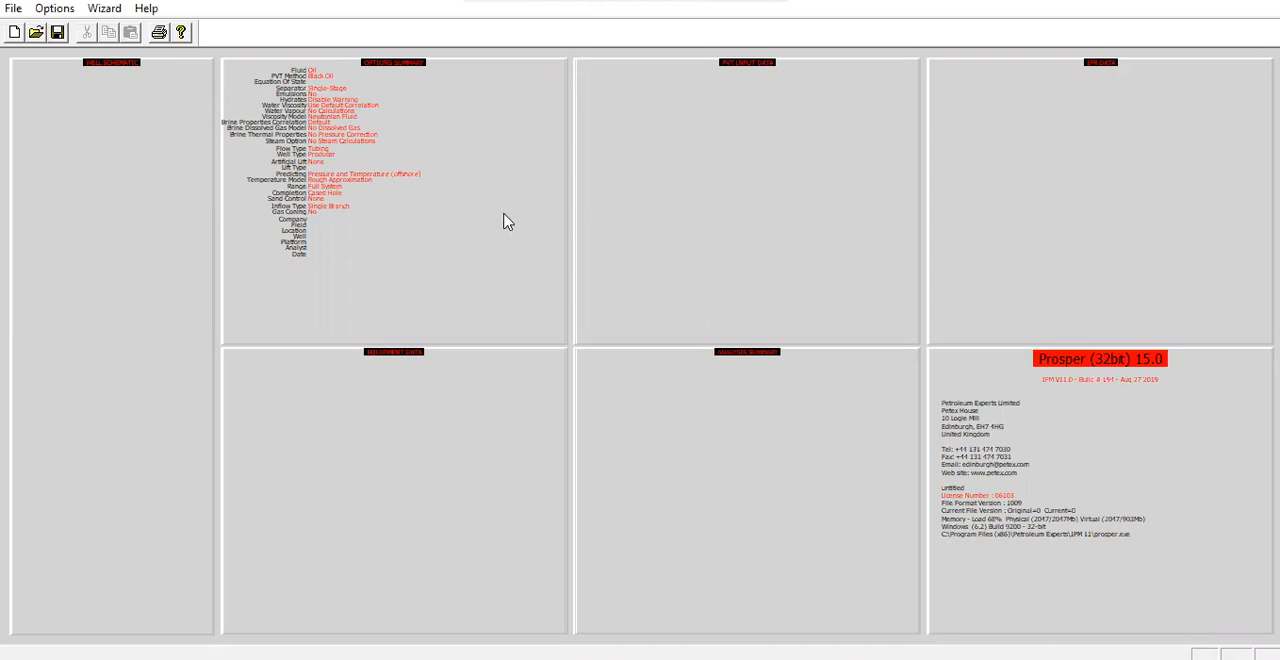
Set the well completion's sand control to Wire Wrapped Screen in the system summary and accept the settings
double_click(825, 277)
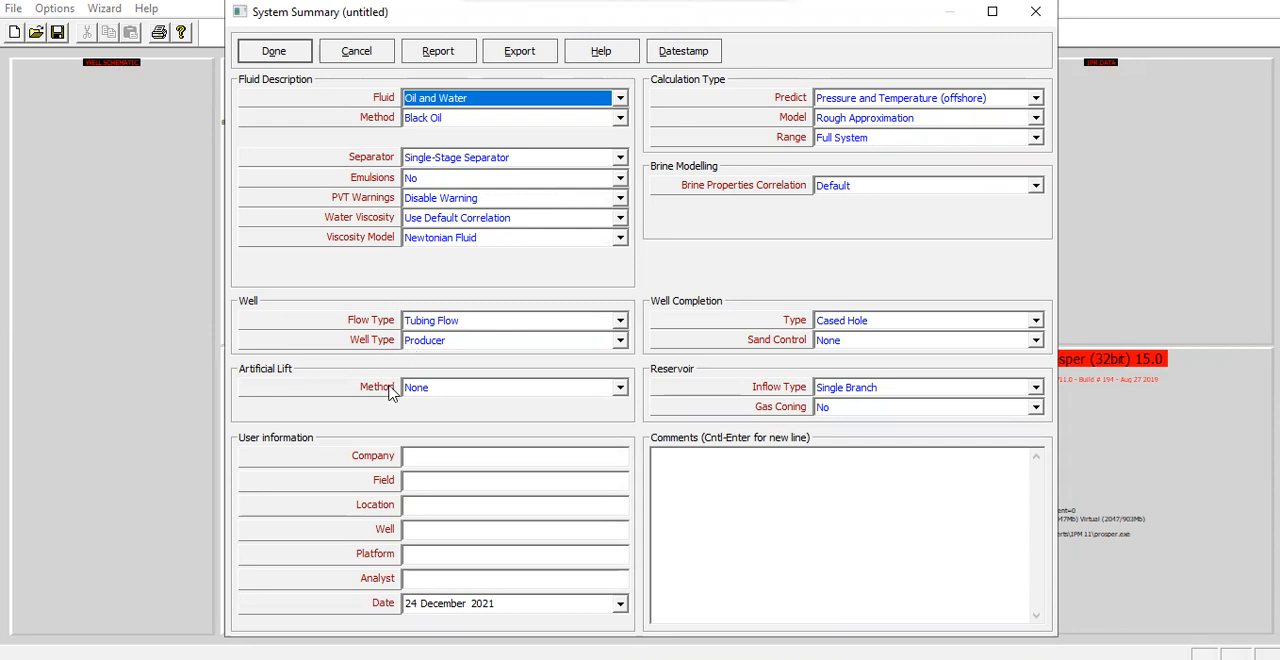
click(454, 459)
click(442, 484)
click(438, 505)
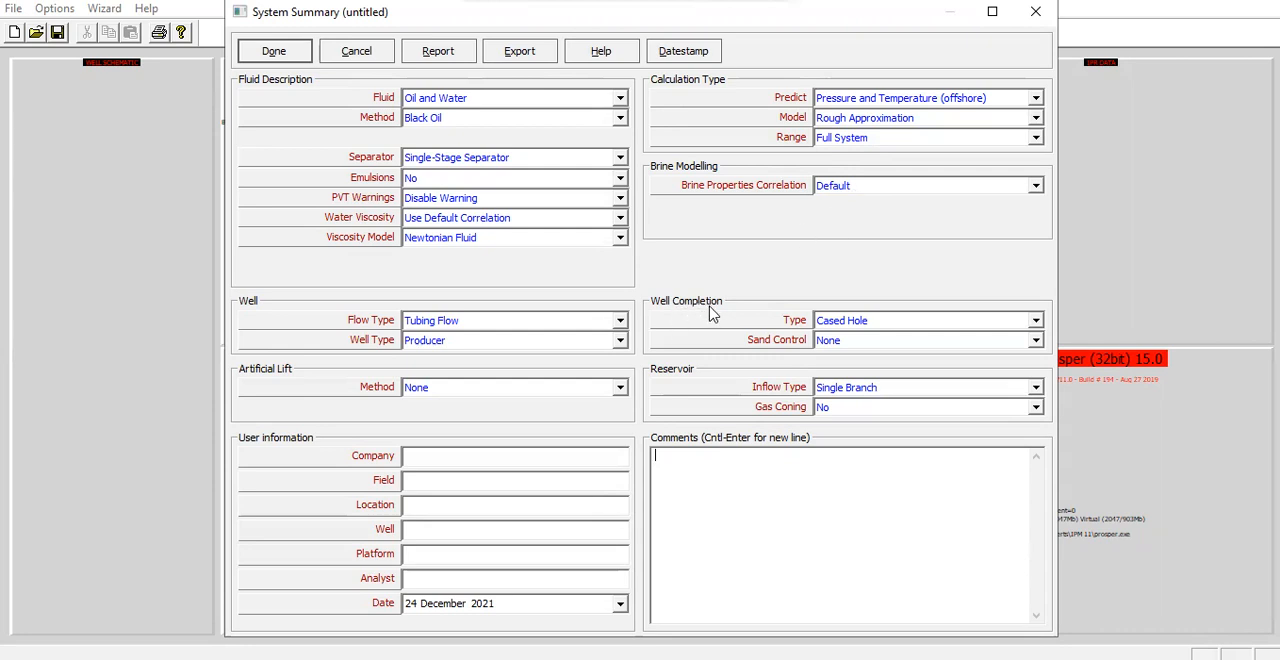
click(880, 342)
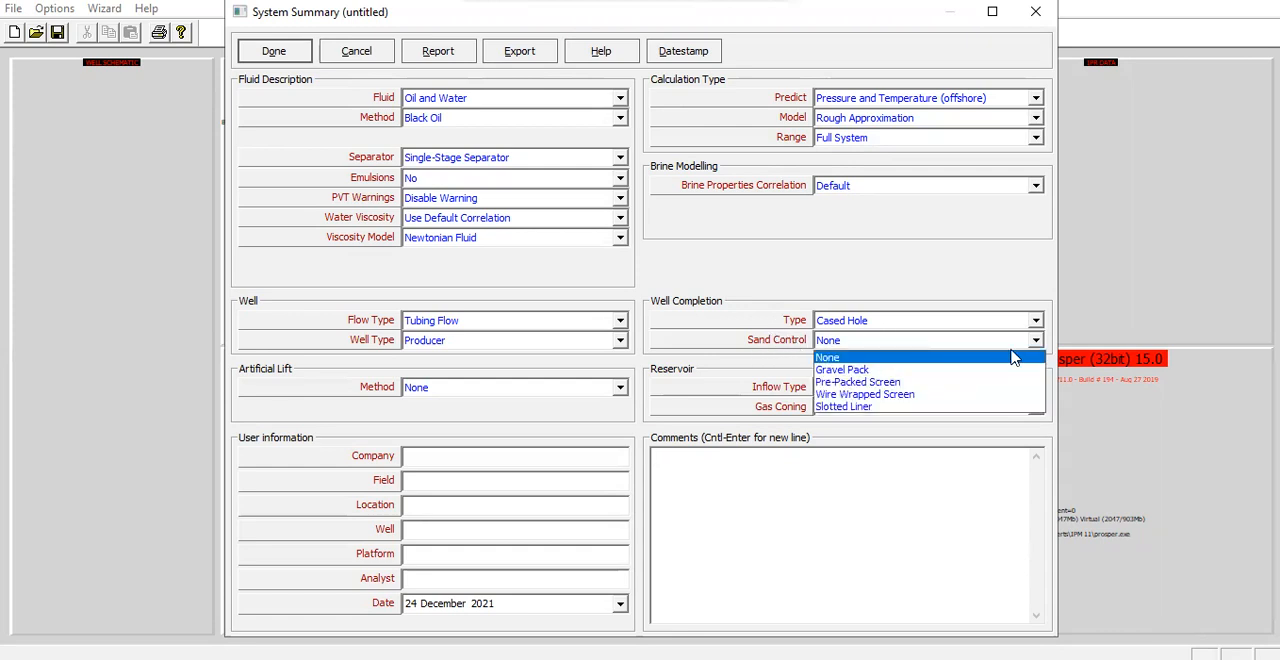
click(922, 396)
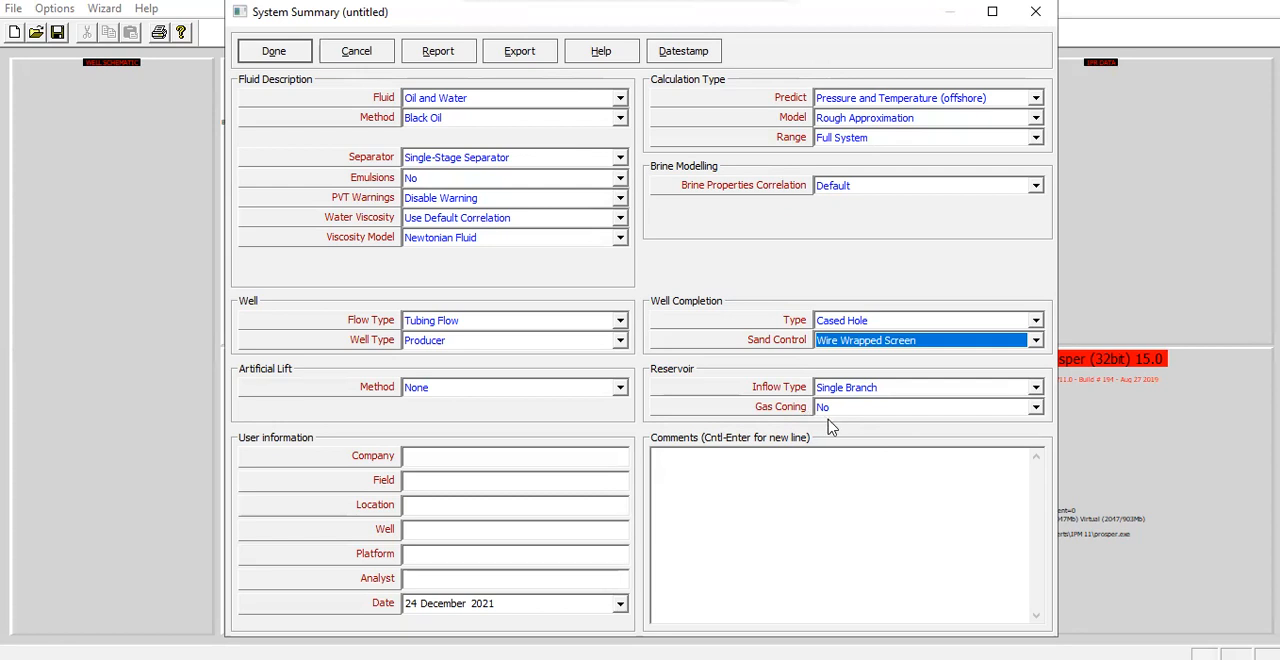
click(283, 58)
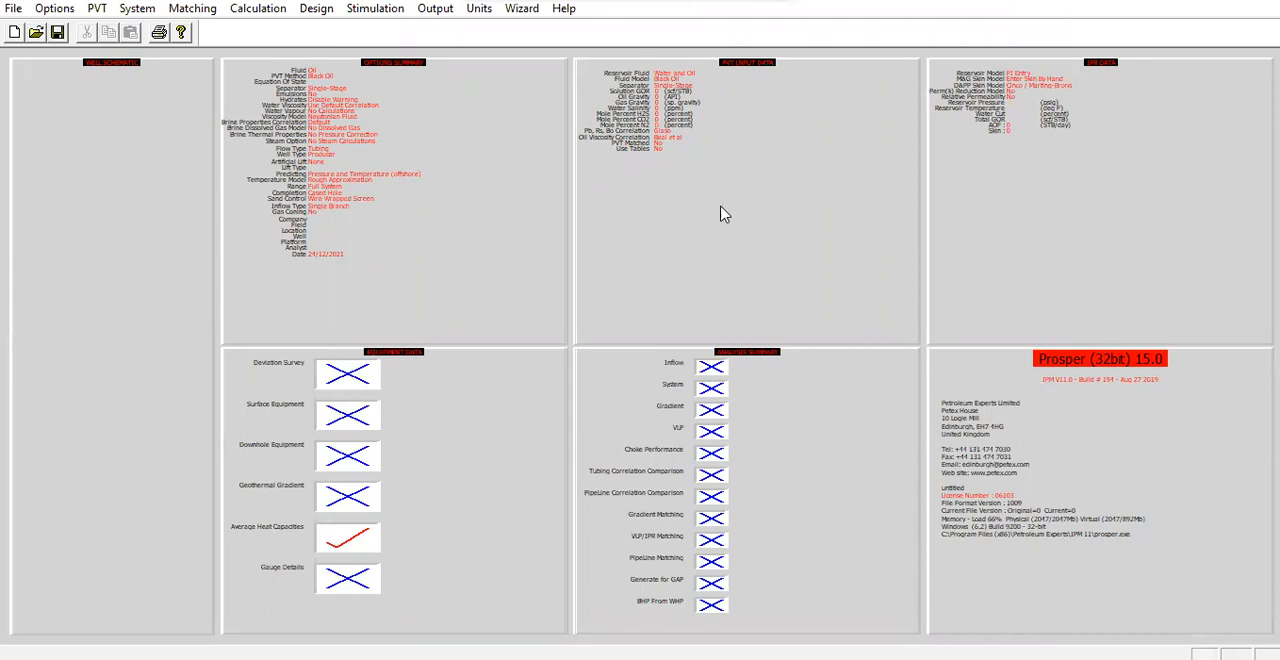
Enter the PVT input data: solution GOR 800 scf/STB, oil gravity 38 API and gas gravity 0.8
double_click(772, 133)
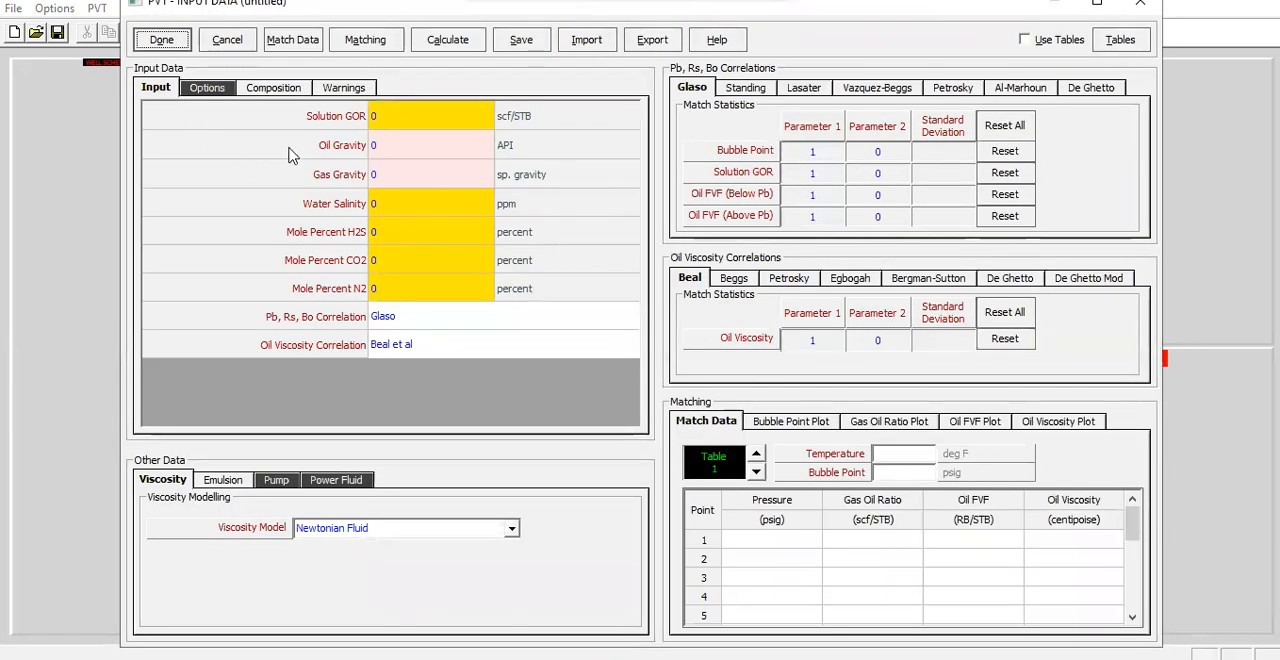
click(440, 115)
text(800)
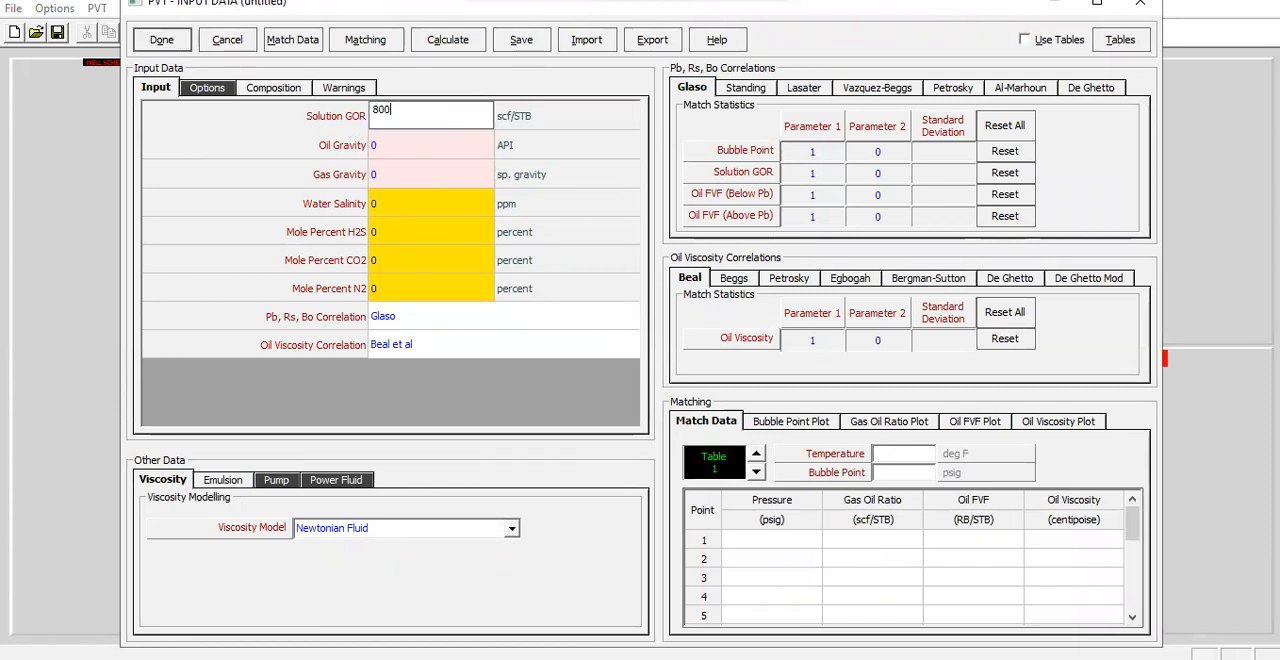
key(Return)
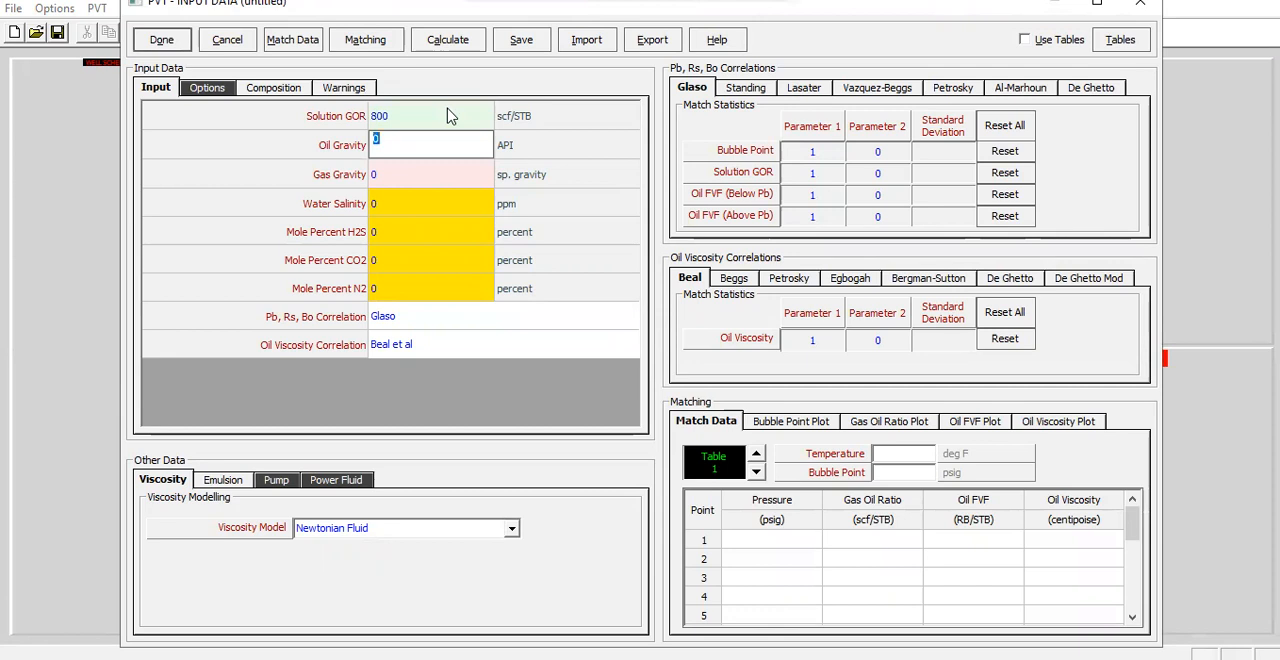
text(38)
key(Return)
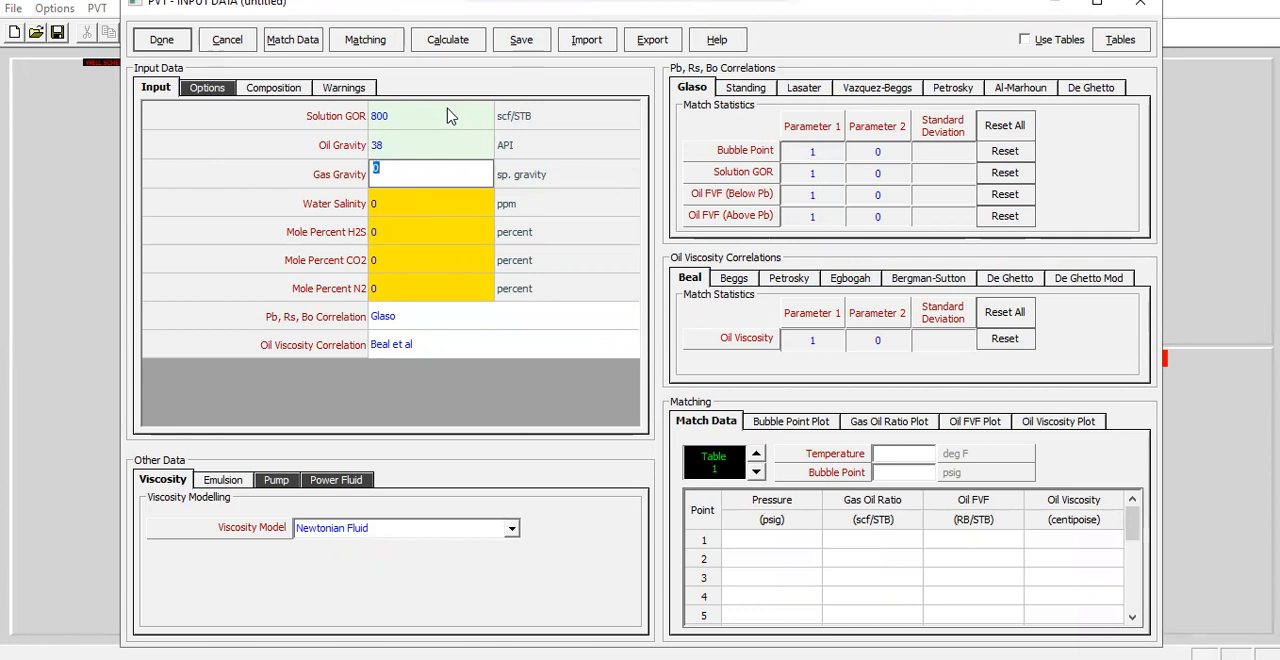
text(0.8)
Set the water salinity to 25000 ppm in the PVT input data
click(420, 205)
text(50)
key(BackSpace)
key(BackSpace)
text(25000)
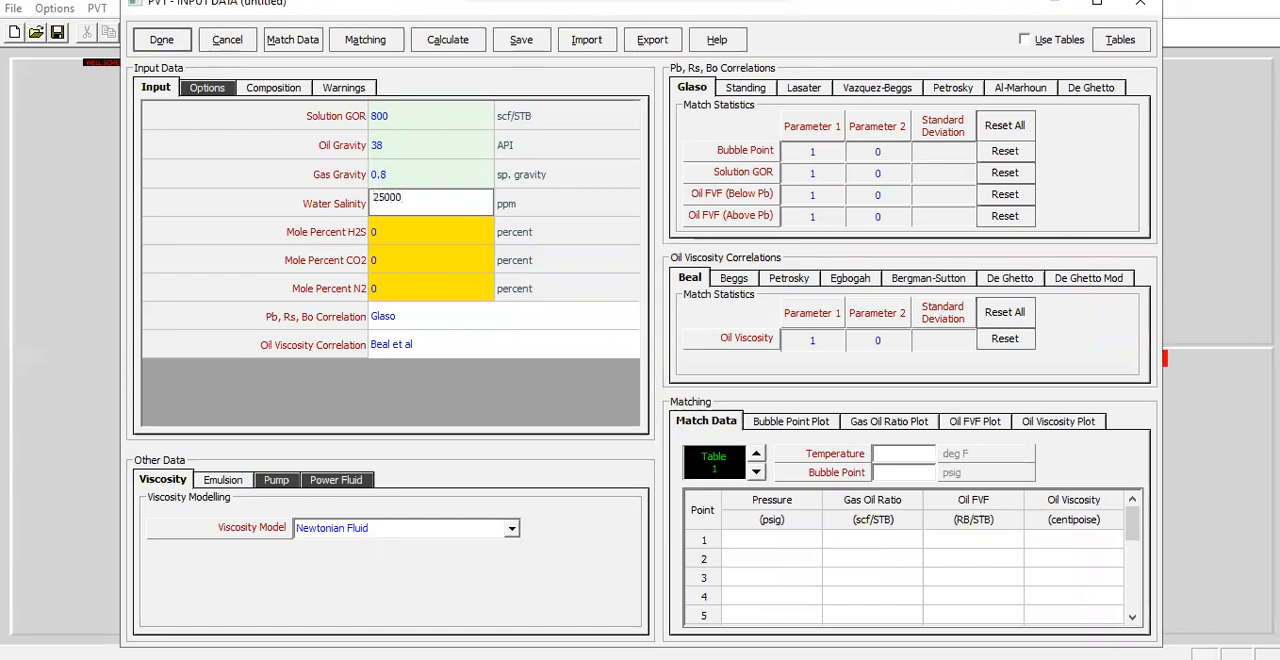
click(403, 237)
click(414, 270)
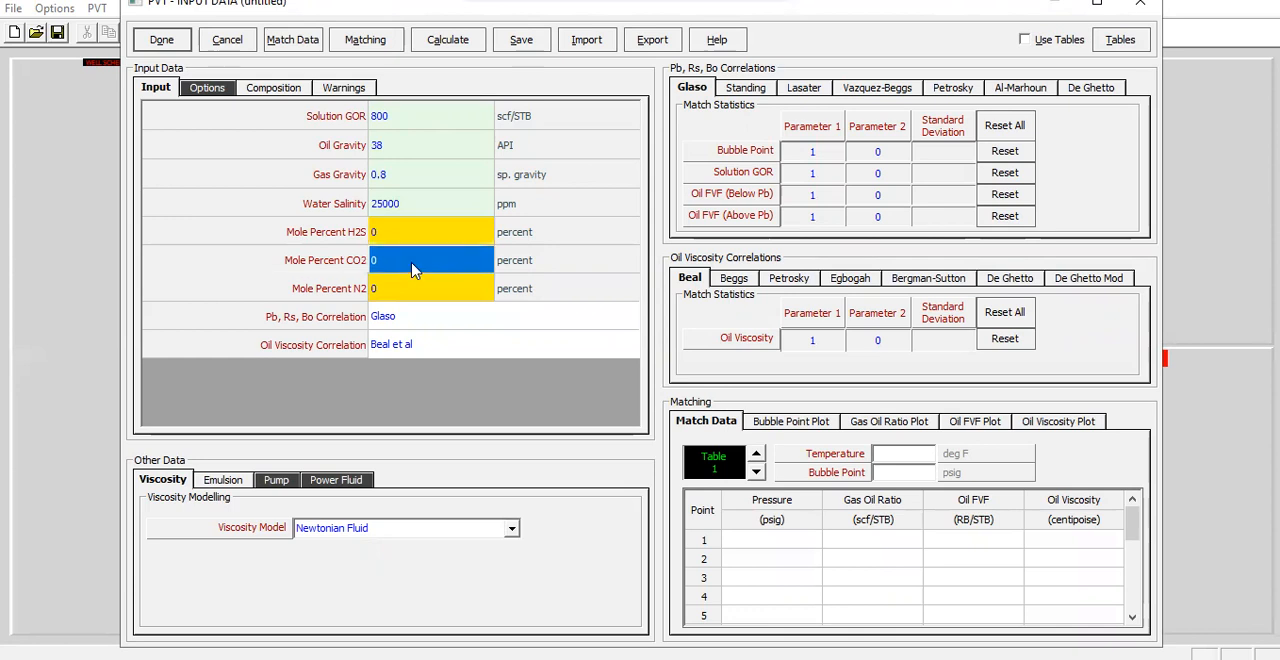
click(422, 295)
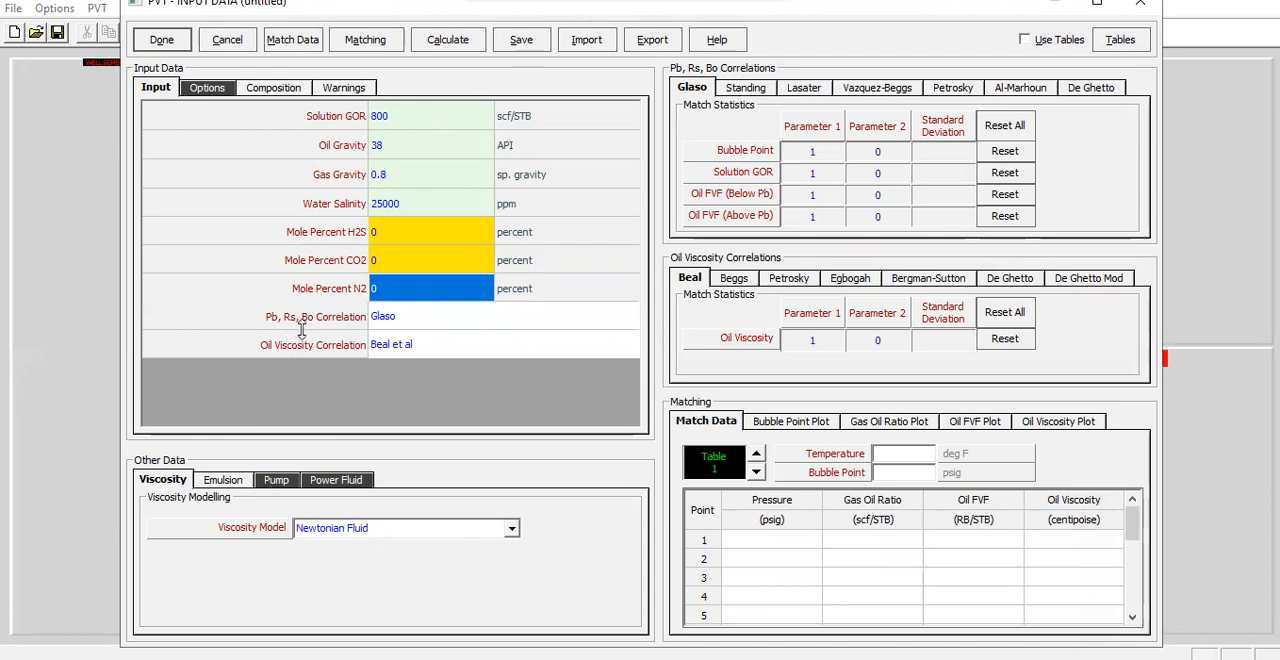
Choose Standing as the Pb, Rs, Bo correlation for the PVT data
click(440, 320)
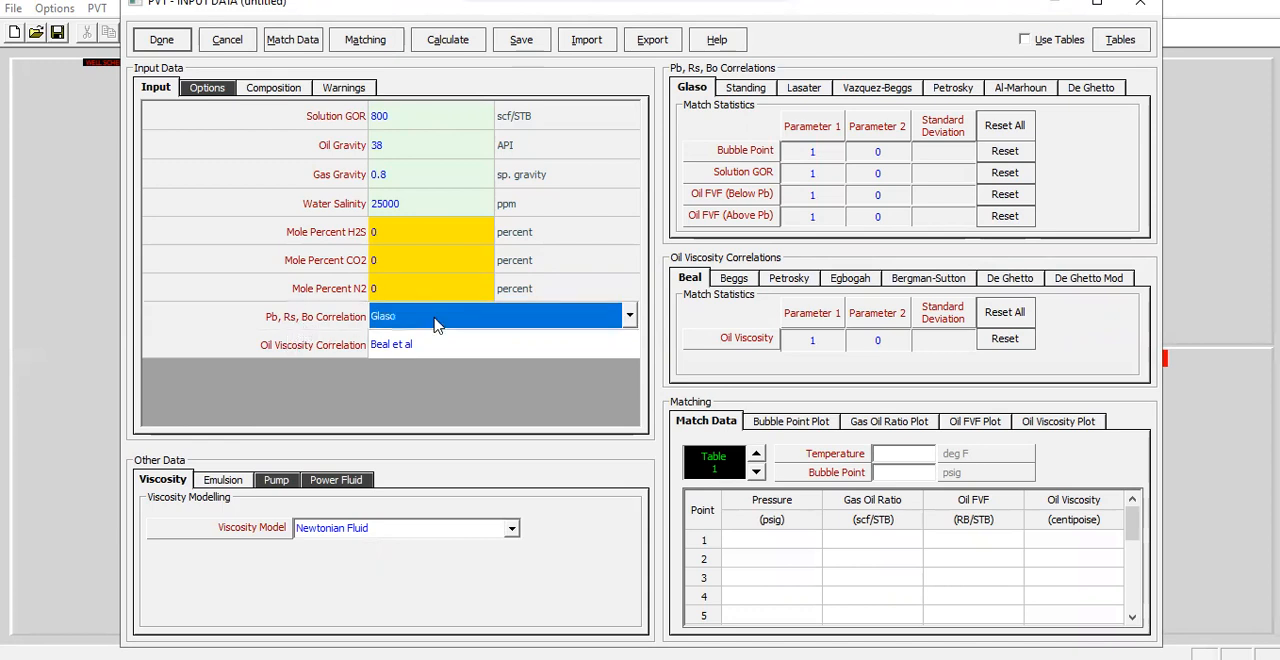
click(630, 317)
click(630, 320)
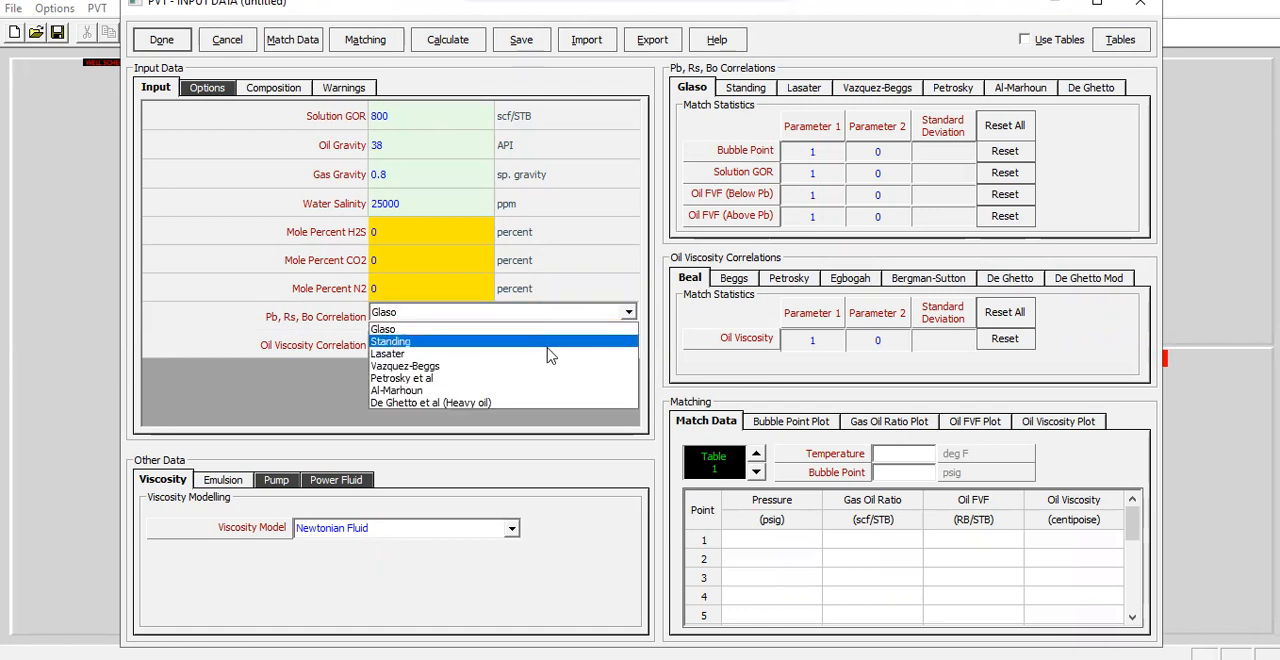
click(405, 346)
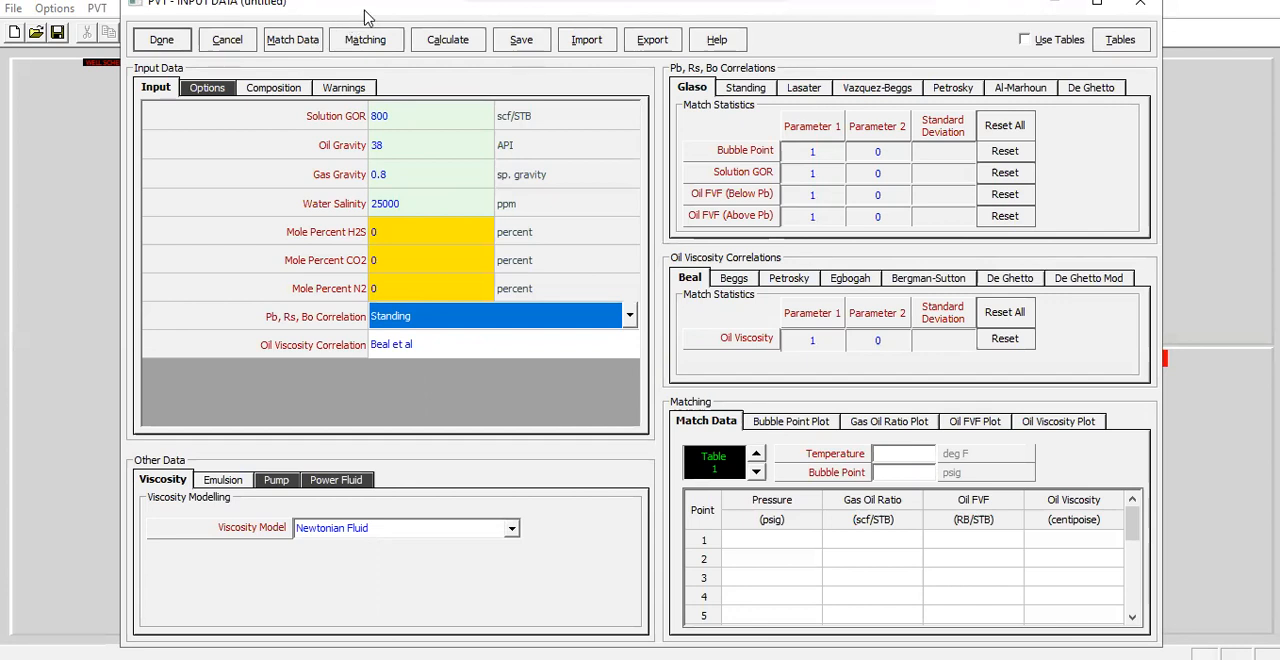
Examine the empty PVT match data table and the emulsion modelling settings without entering any data
drag(366, 12, 374, 40)
click(320, 80)
drag(450, 216, 965, 311)
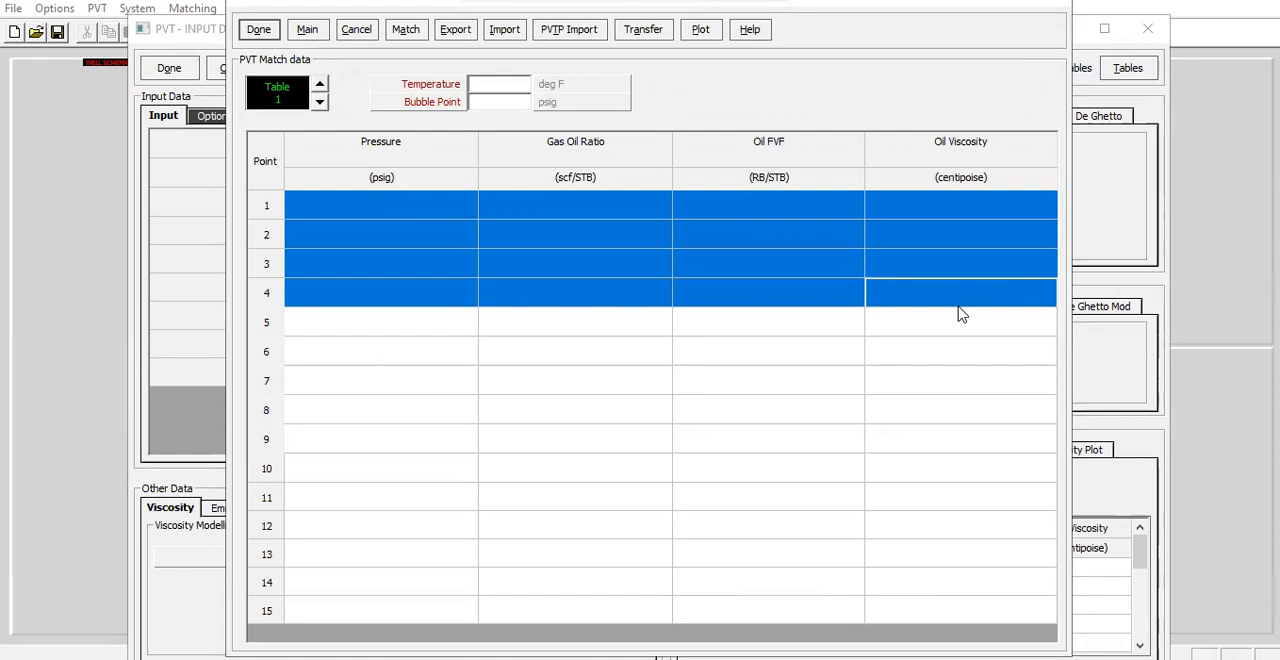
click(360, 31)
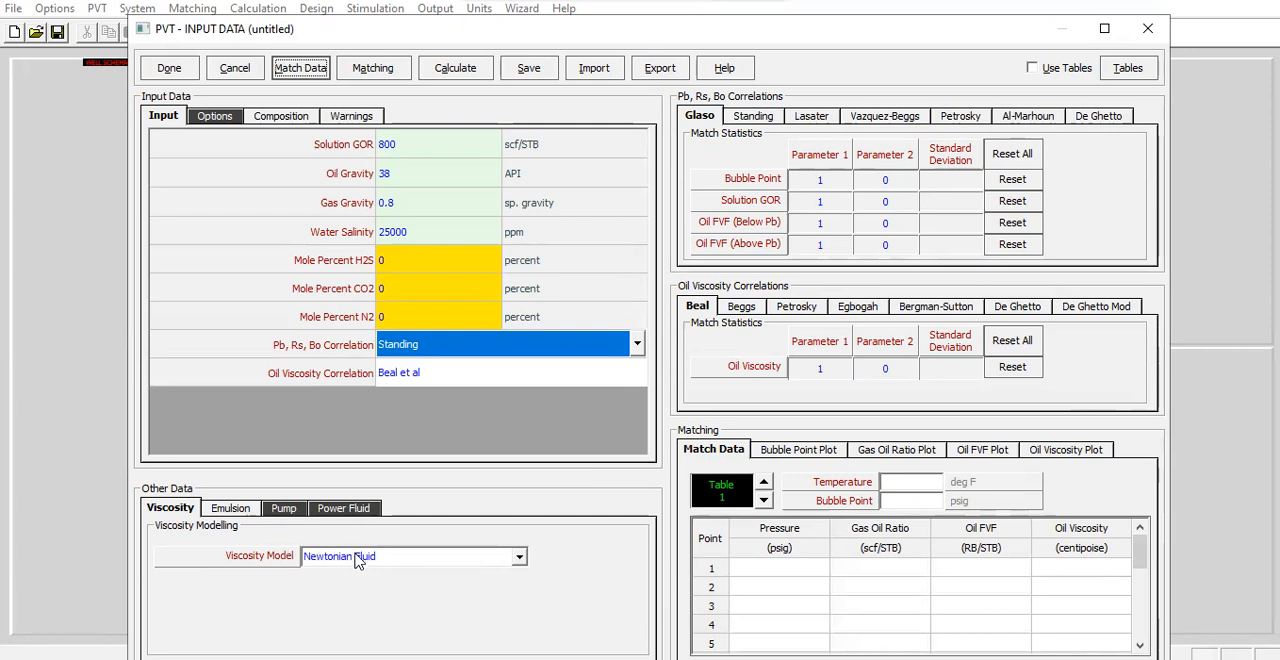
click(245, 514)
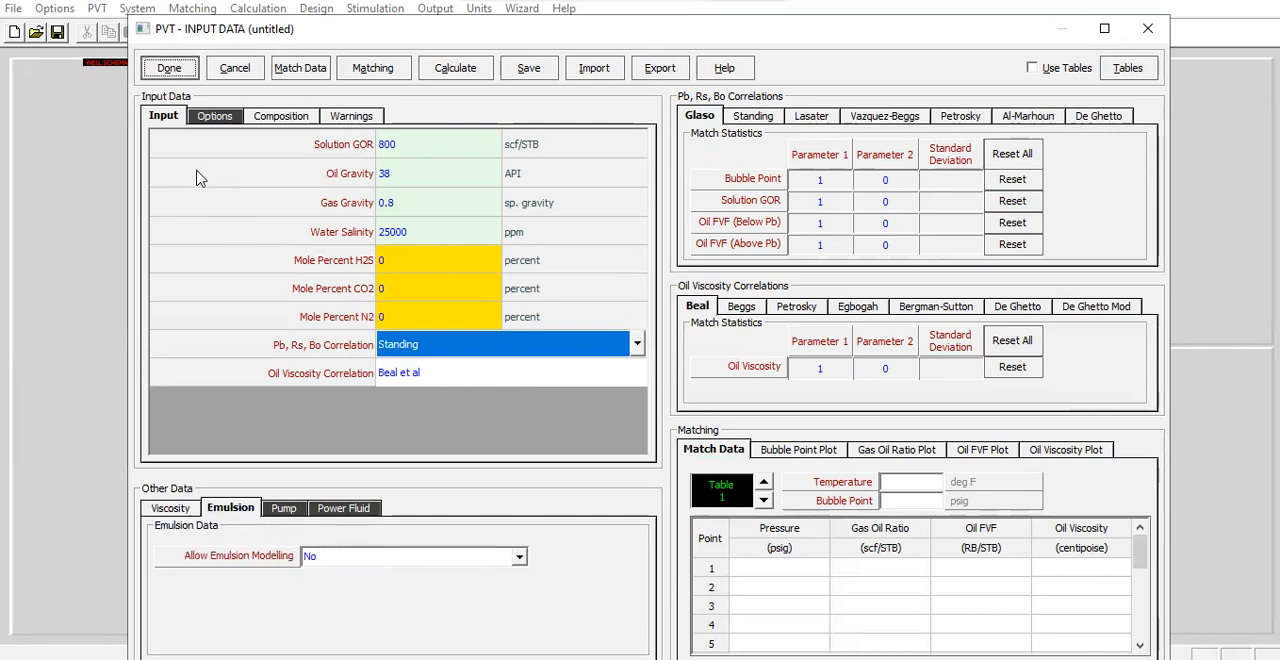
Accept the PVT input data and select the Darcy reservoir model in the IPR data
click(169, 67)
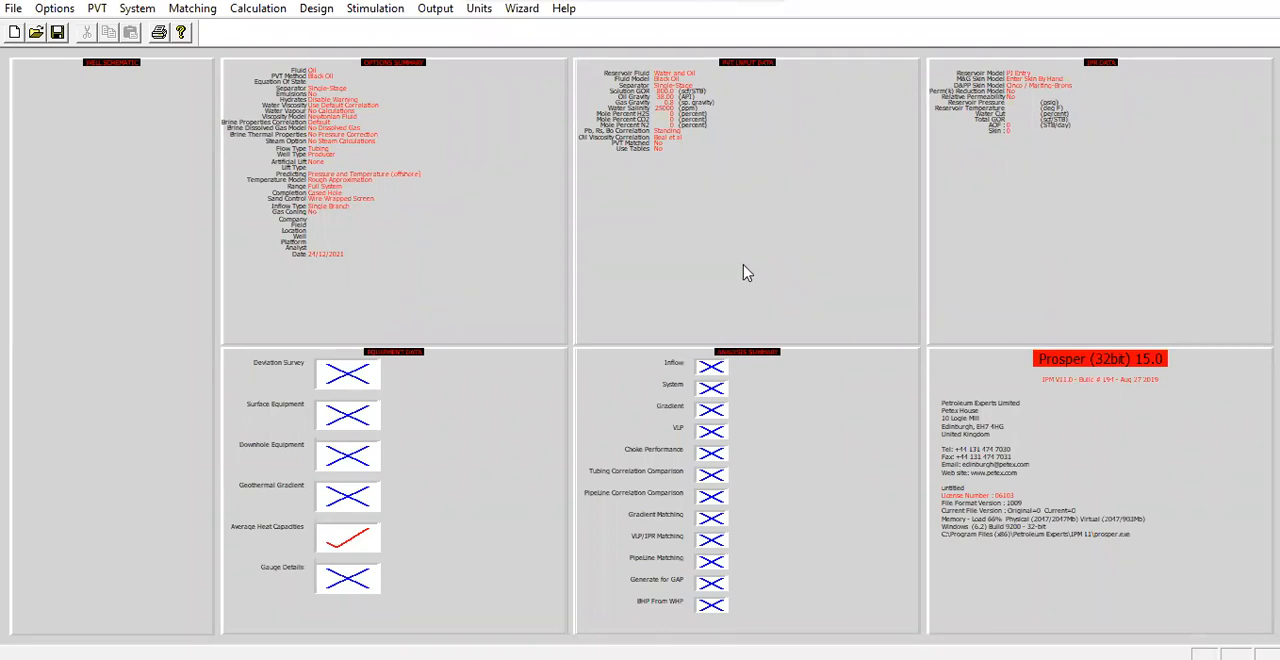
click(1146, 252)
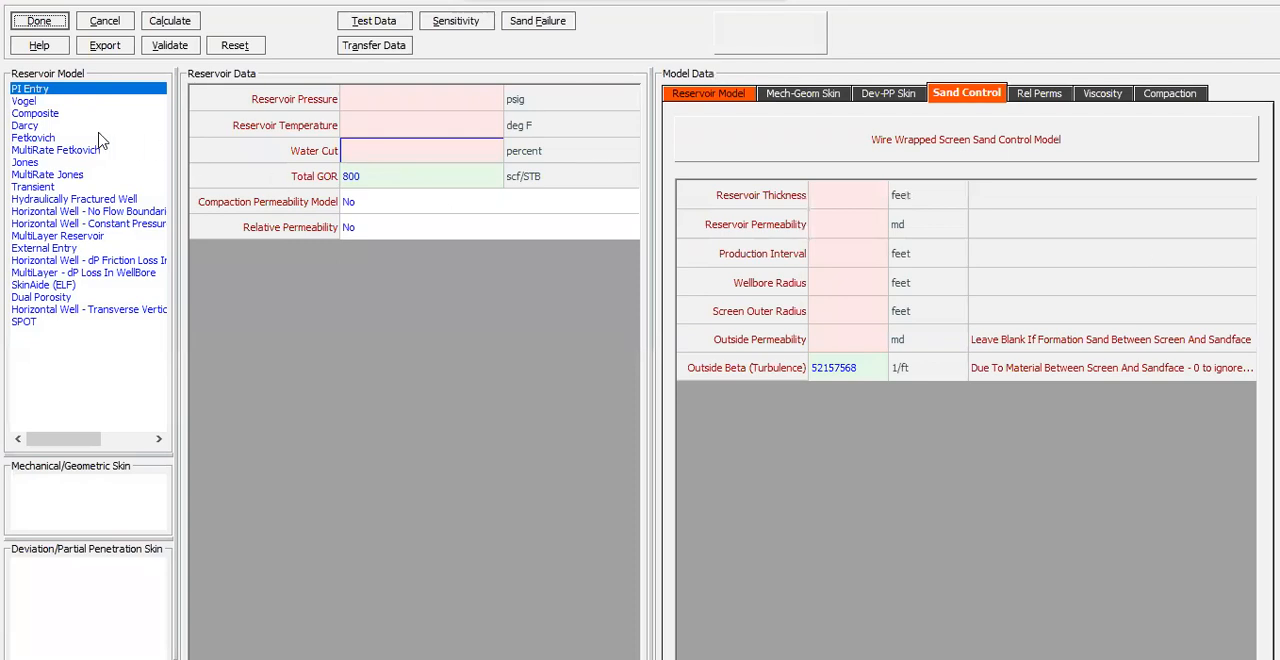
click(49, 127)
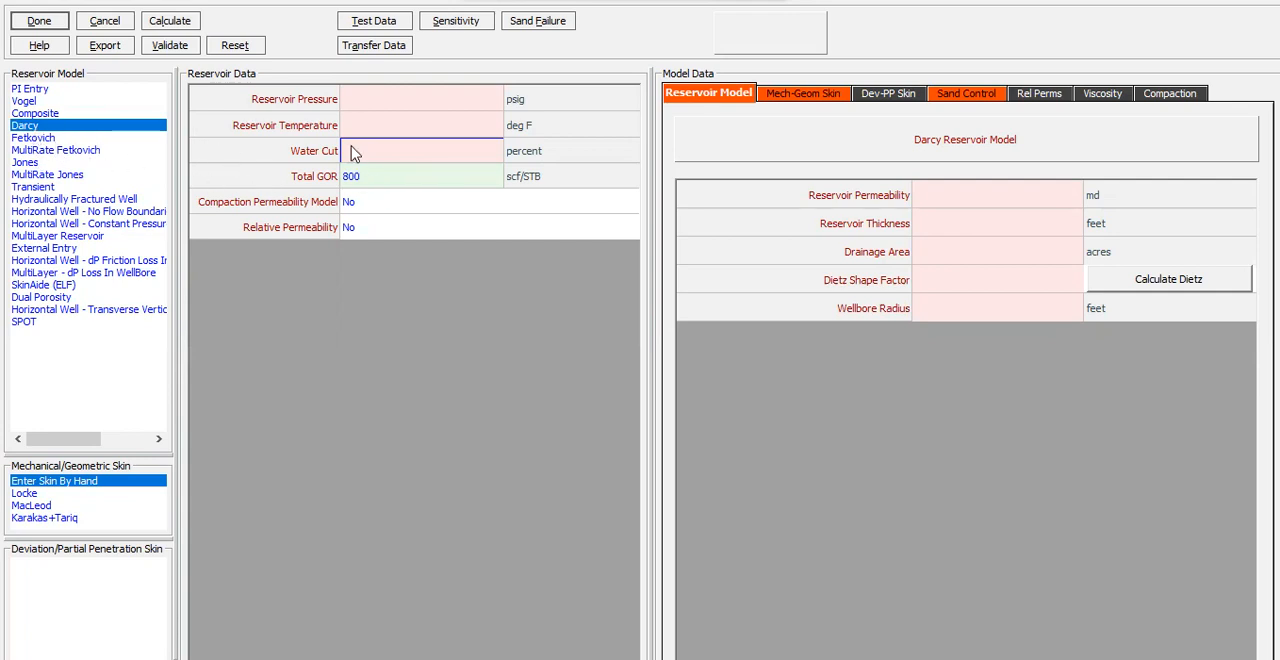
Set the reservoir pressure to 5200 psig, reservoir temperature to 210 deg F and water cut to 0 percent
click(390, 101)
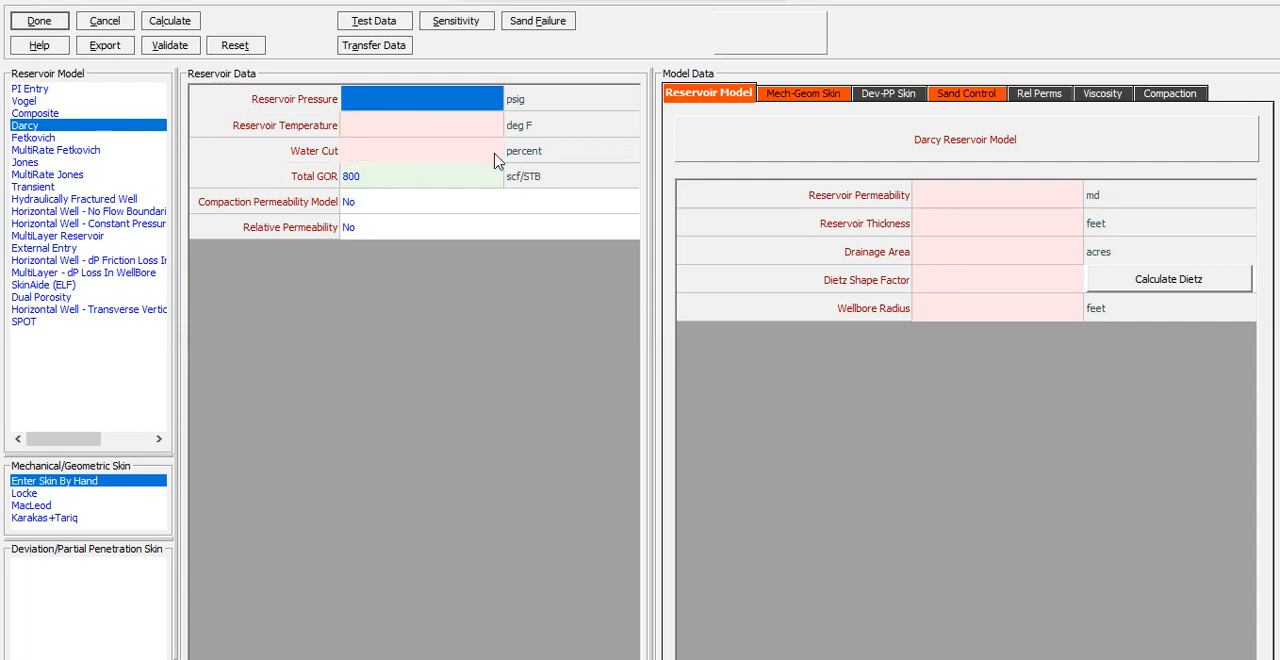
text(5)
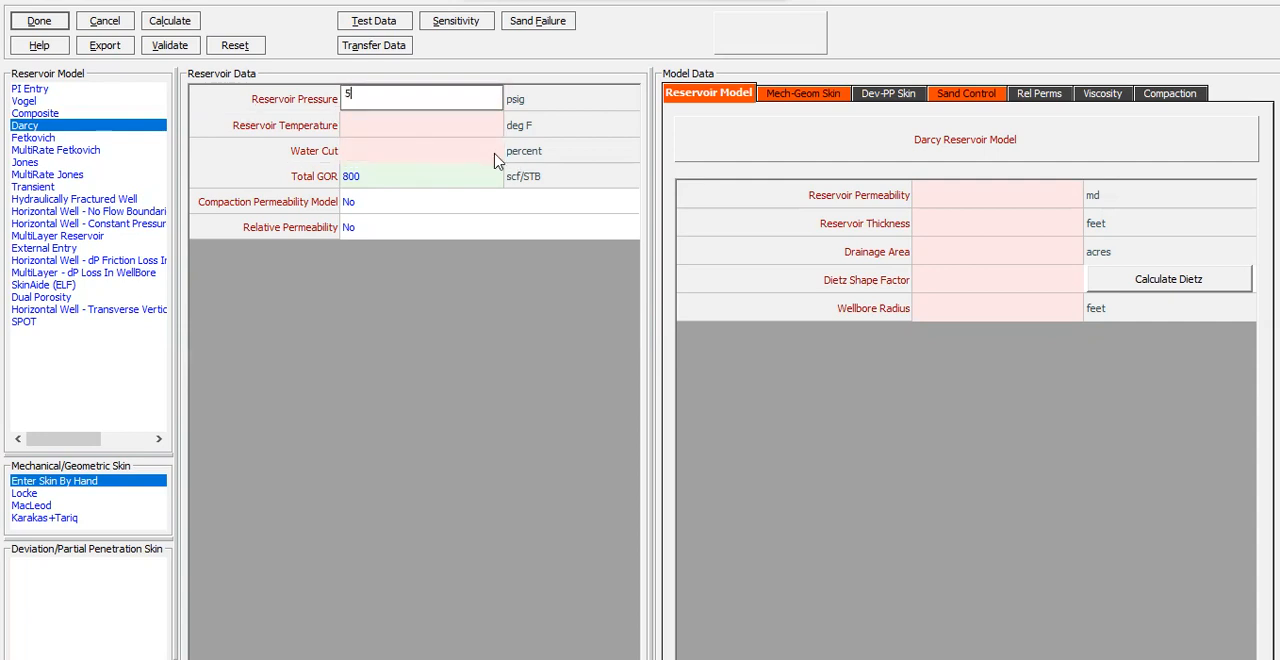
text(200)
click(453, 129)
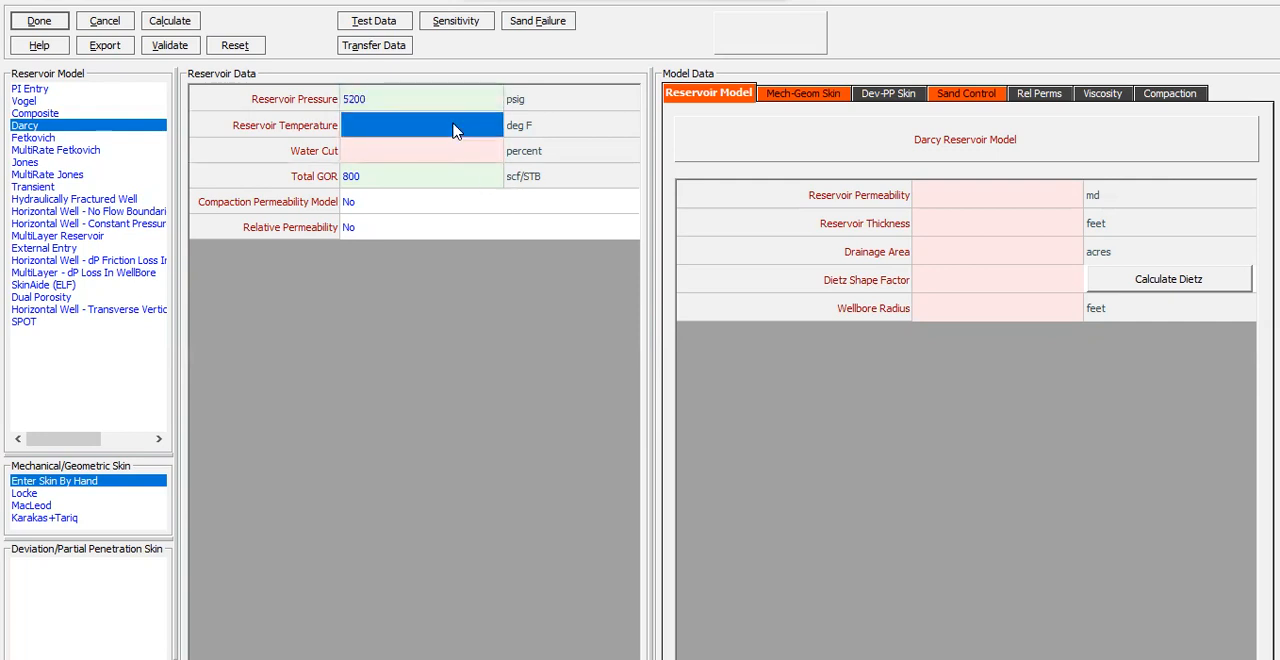
text(210)
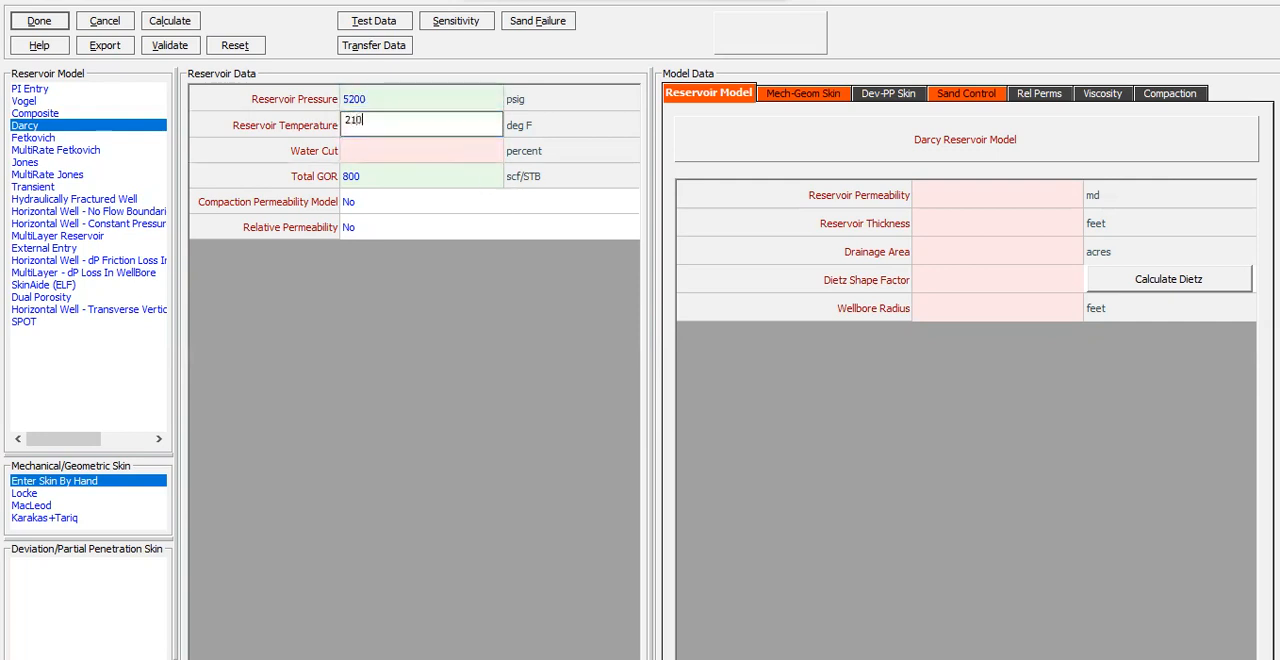
click(468, 157)
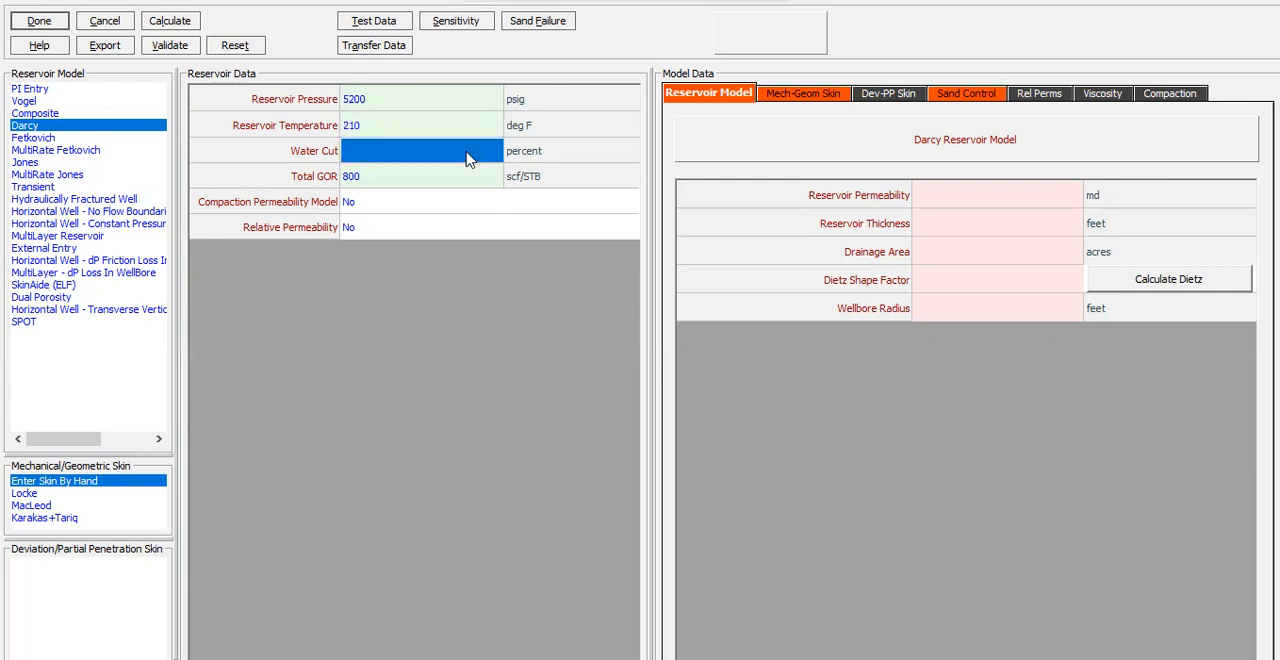
text(0)
click(458, 176)
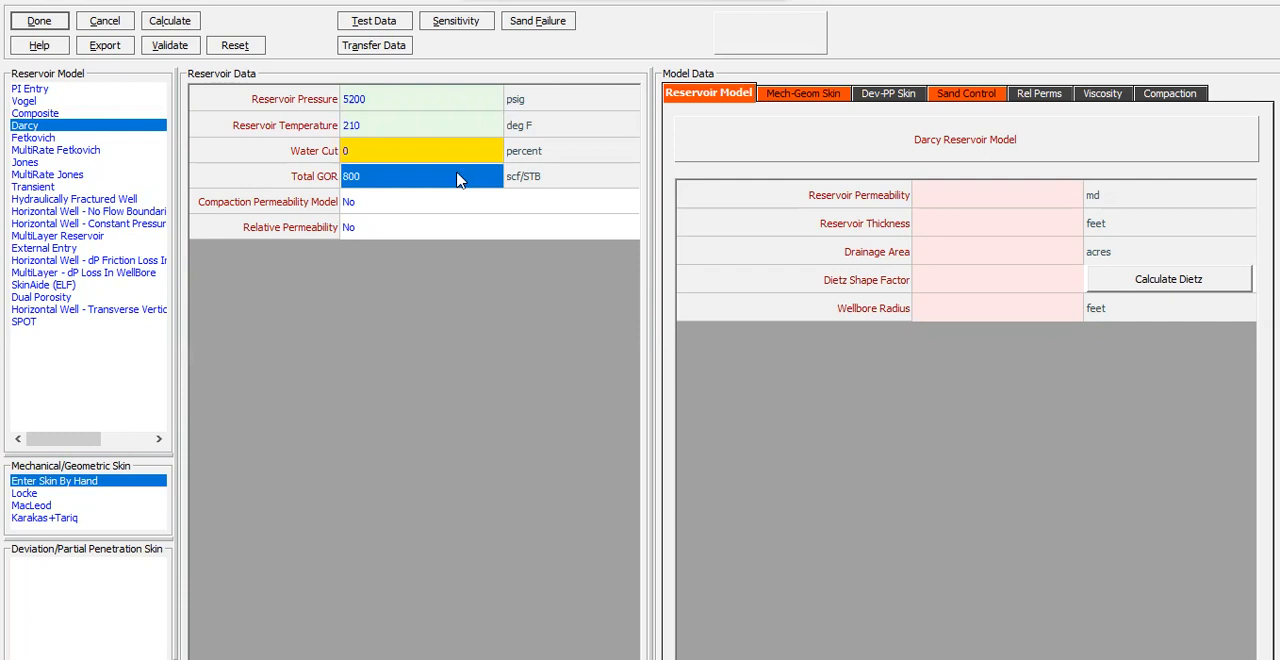
click(383, 205)
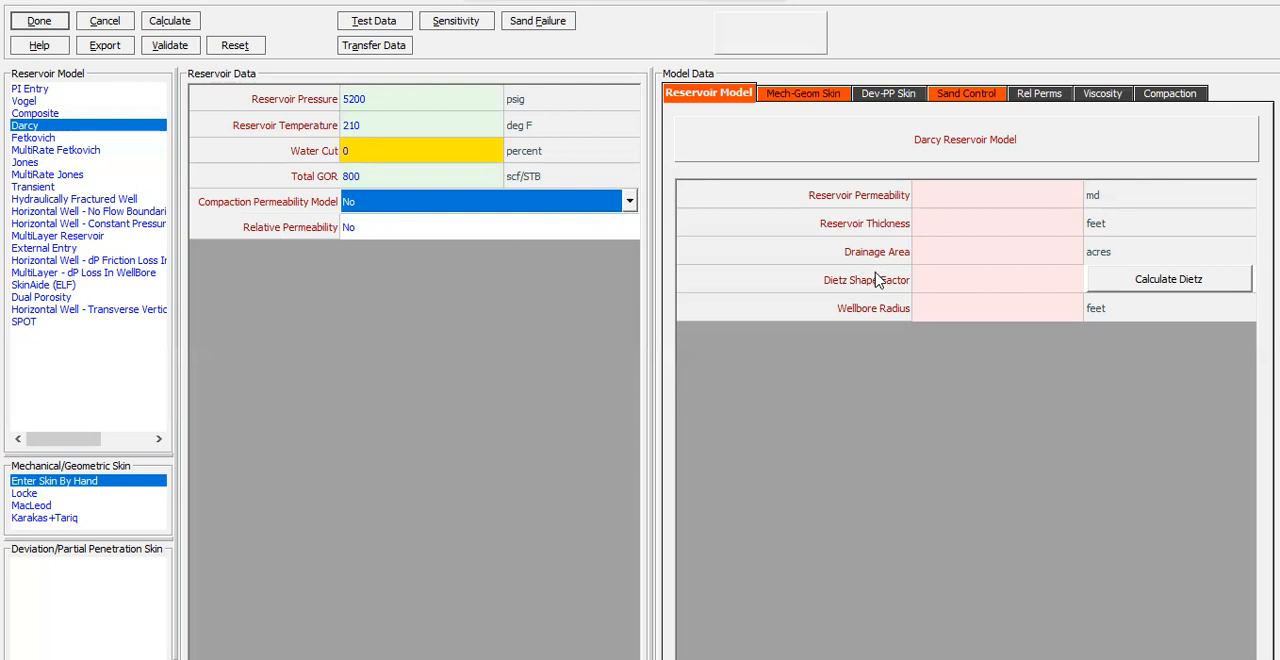
Set the Darcy model's reservoir permeability to 50 md, reservoir thickness to 100 feet and drainage area to 500 acres
click(965, 198)
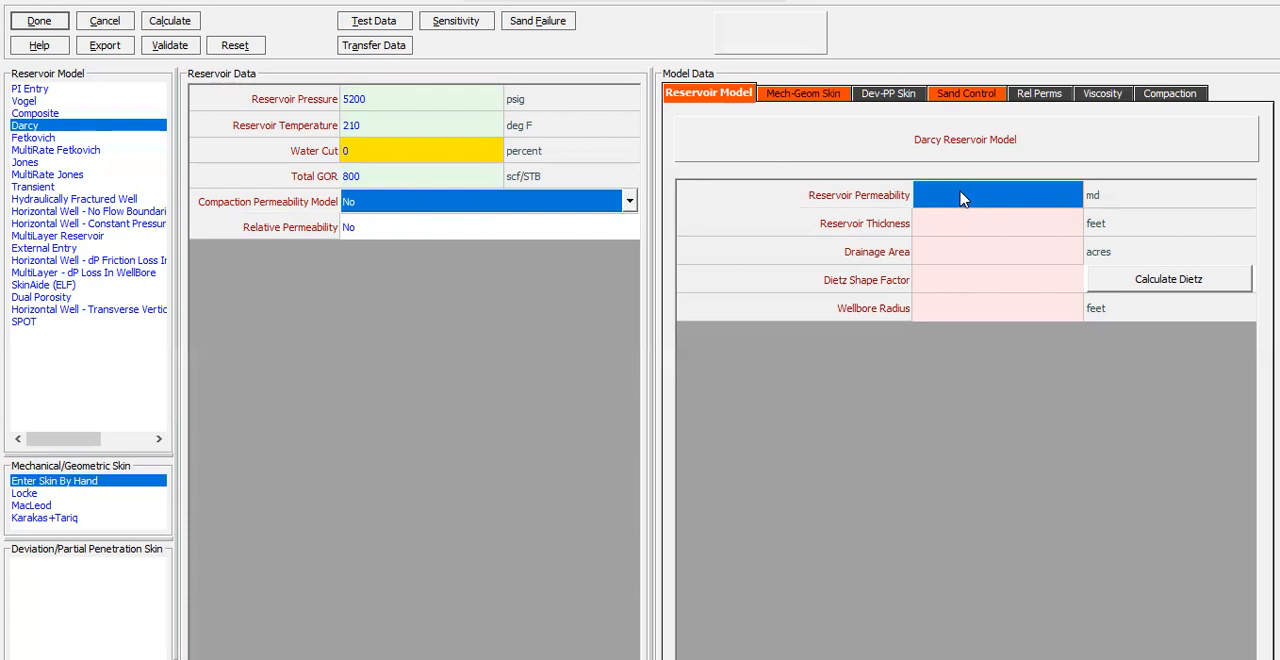
text(50)
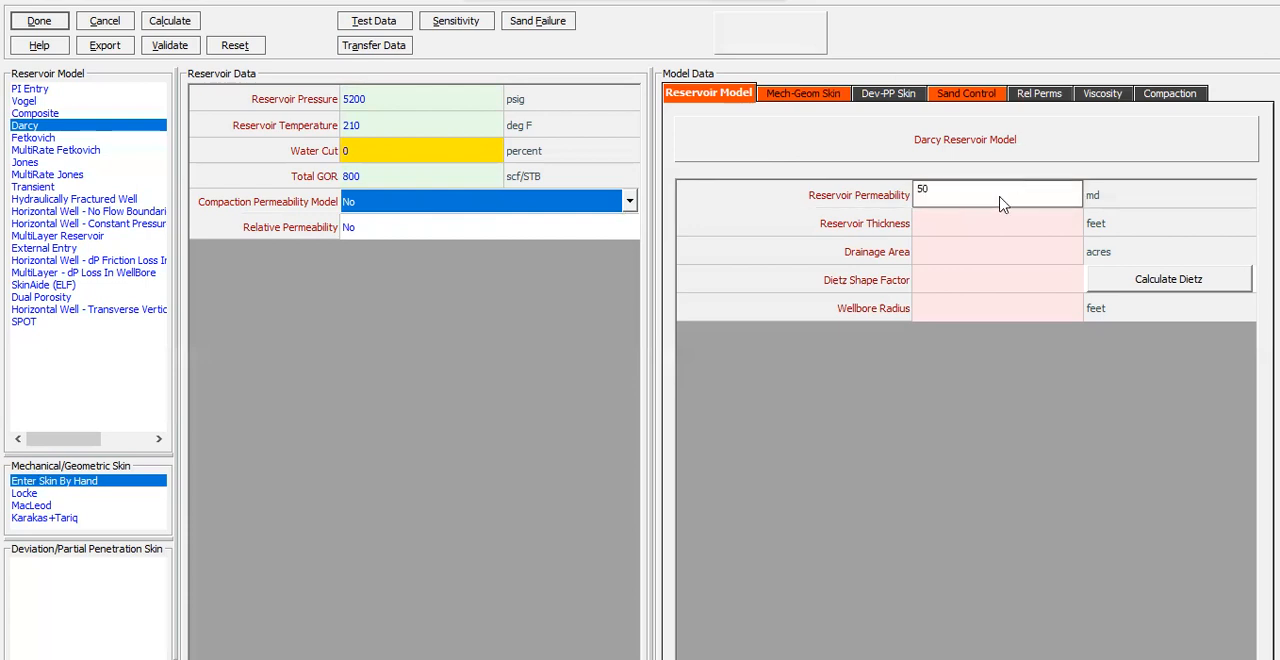
click(996, 226)
text(100)
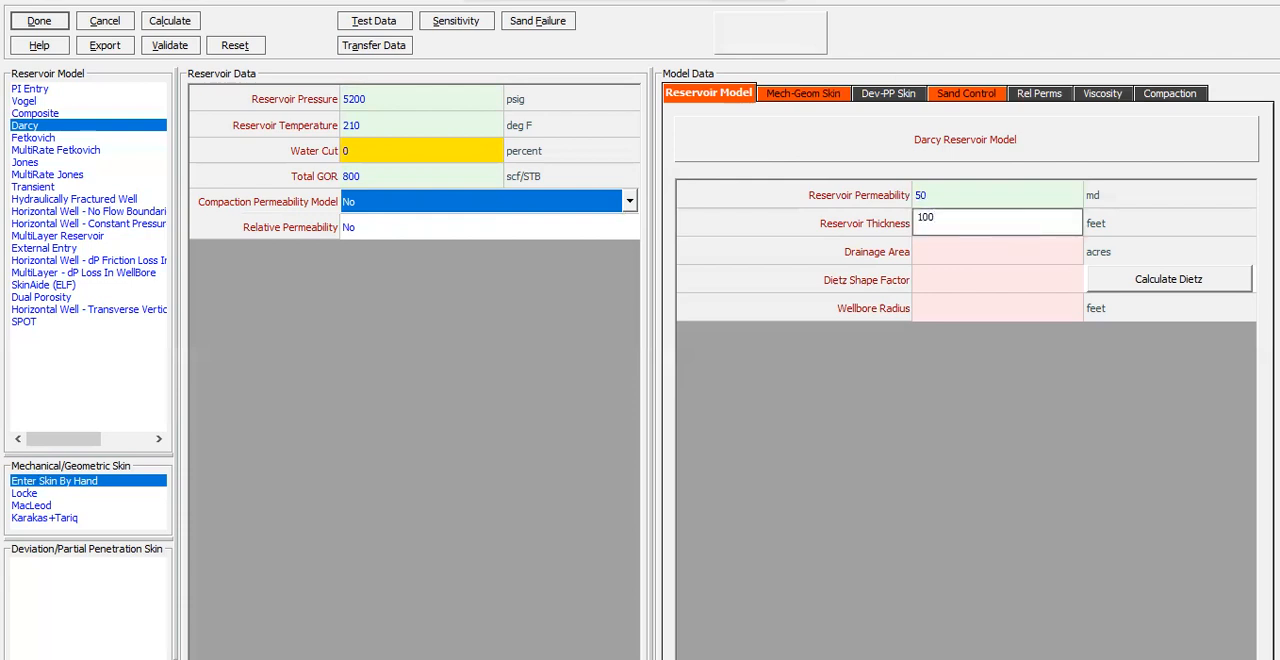
click(1005, 262)
text(500)
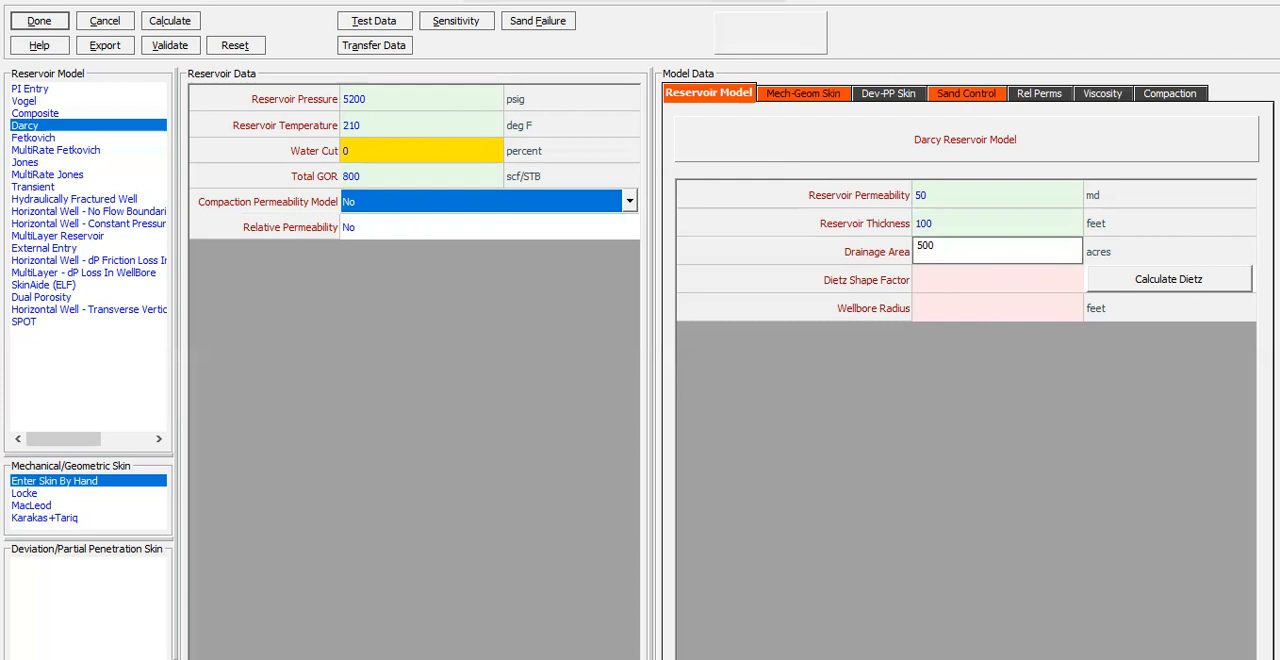
Set the Darcy model's Dietz shape factor to 31.6 and wellbore radius to 0.354 feet
click(1028, 289)
text(31)
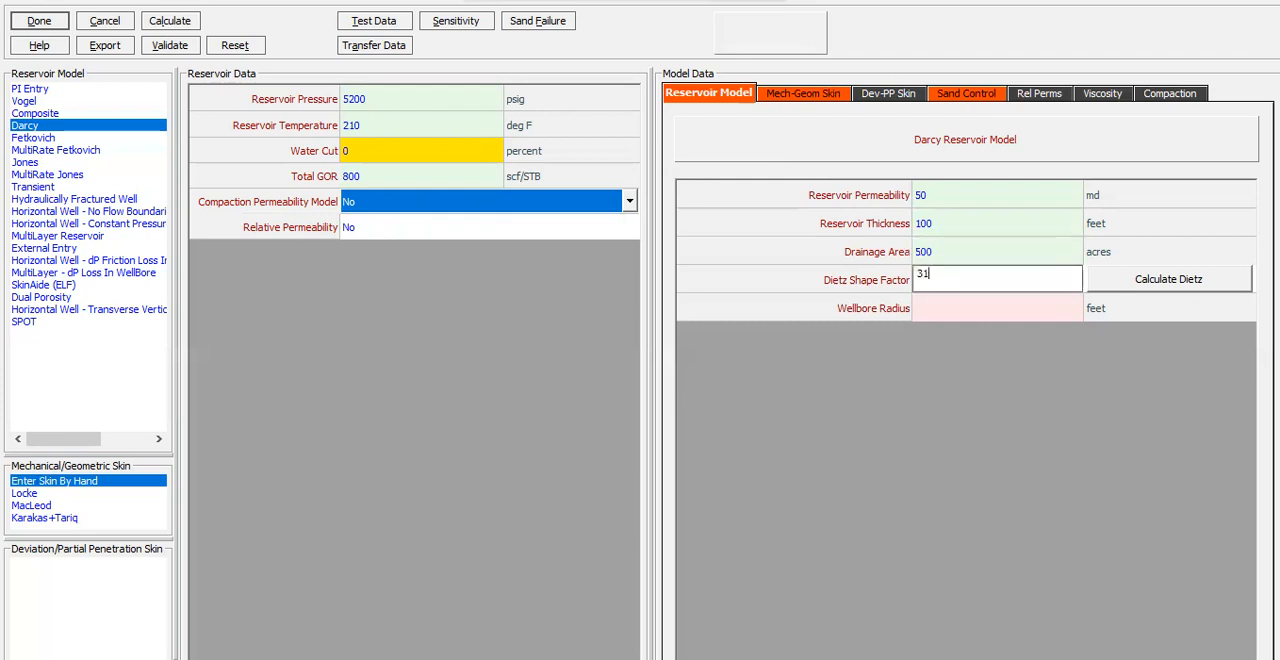
text(.6)
click(1027, 312)
text(0.354)
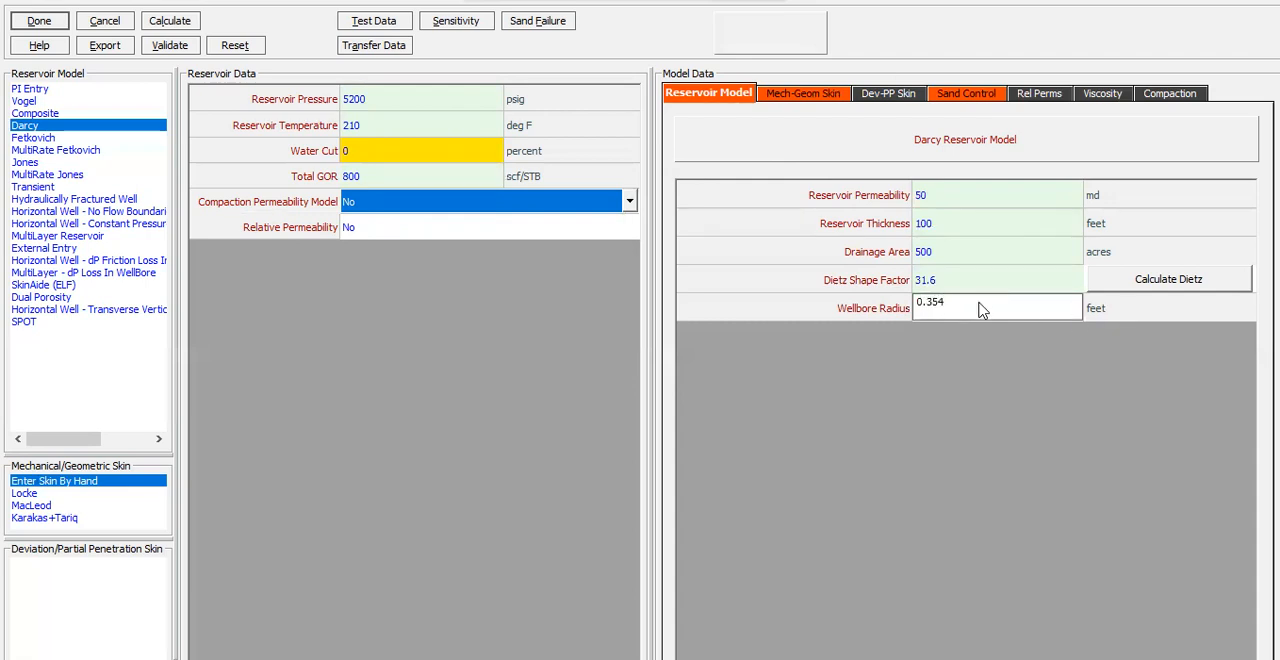
click(1072, 288)
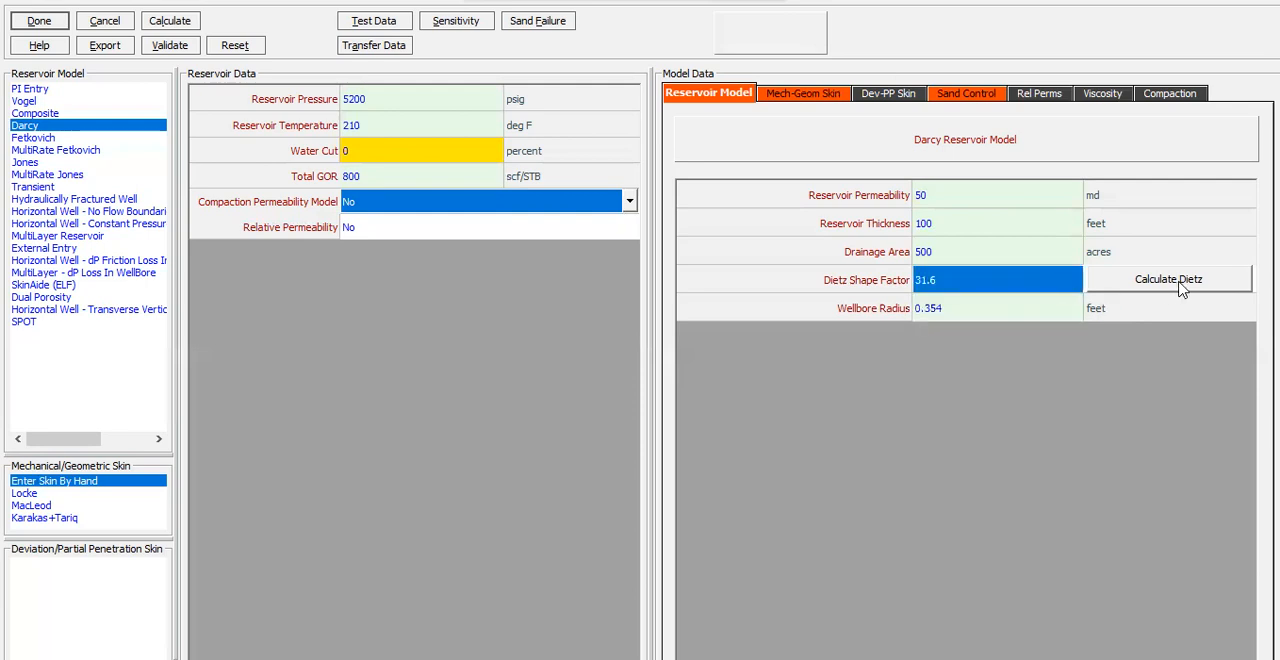
Examine the input parameters of the Dietz shape factor calculator and cancel it without calculating a factor
click(1163, 281)
click(556, 244)
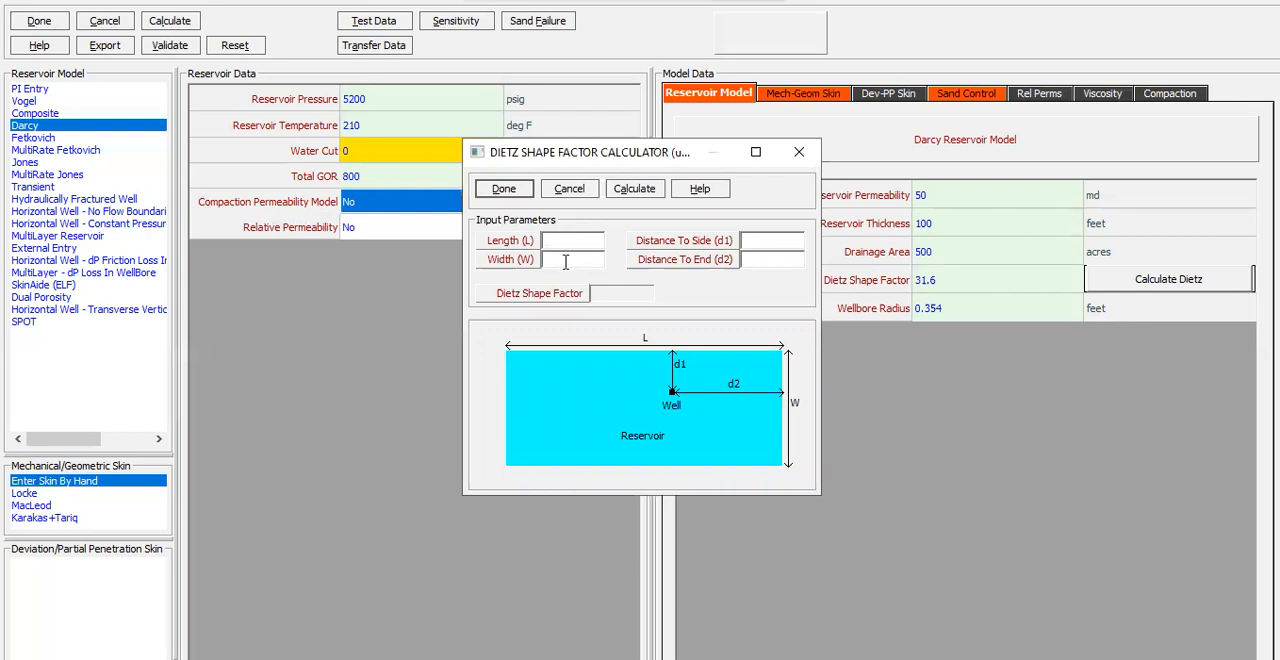
click(569, 263)
click(580, 192)
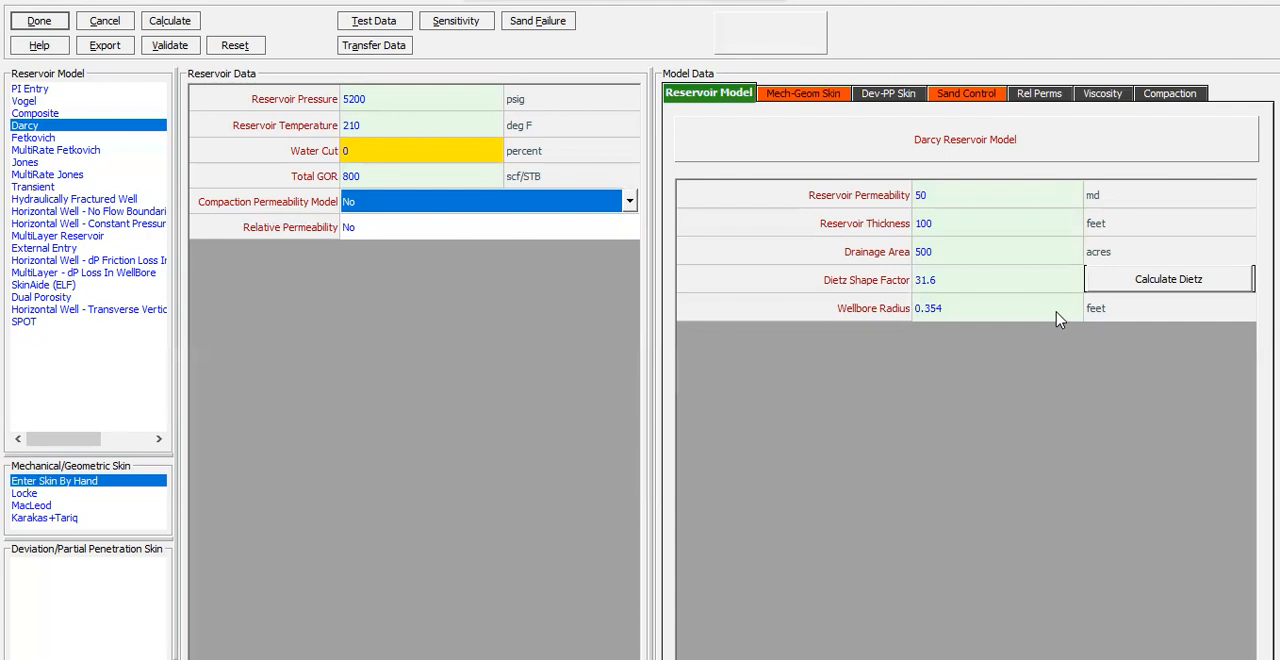
Set the mechanical skin to 1 in the hand-entered mechanical/geometric skin model
click(810, 95)
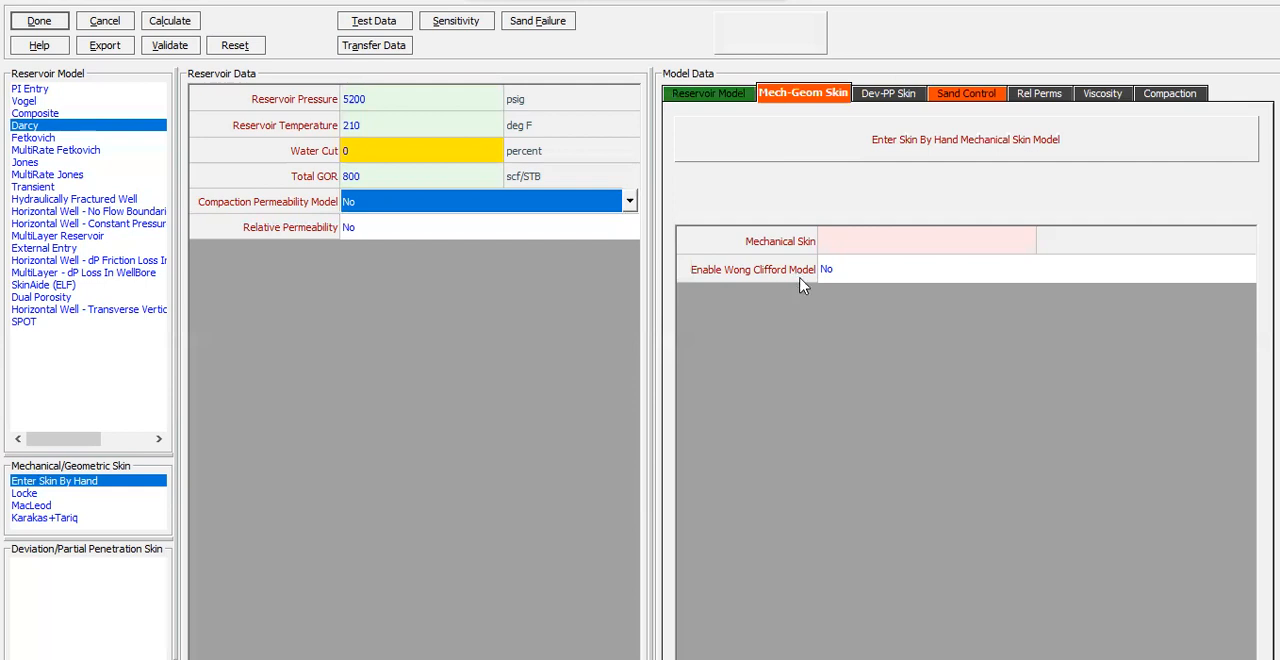
click(855, 250)
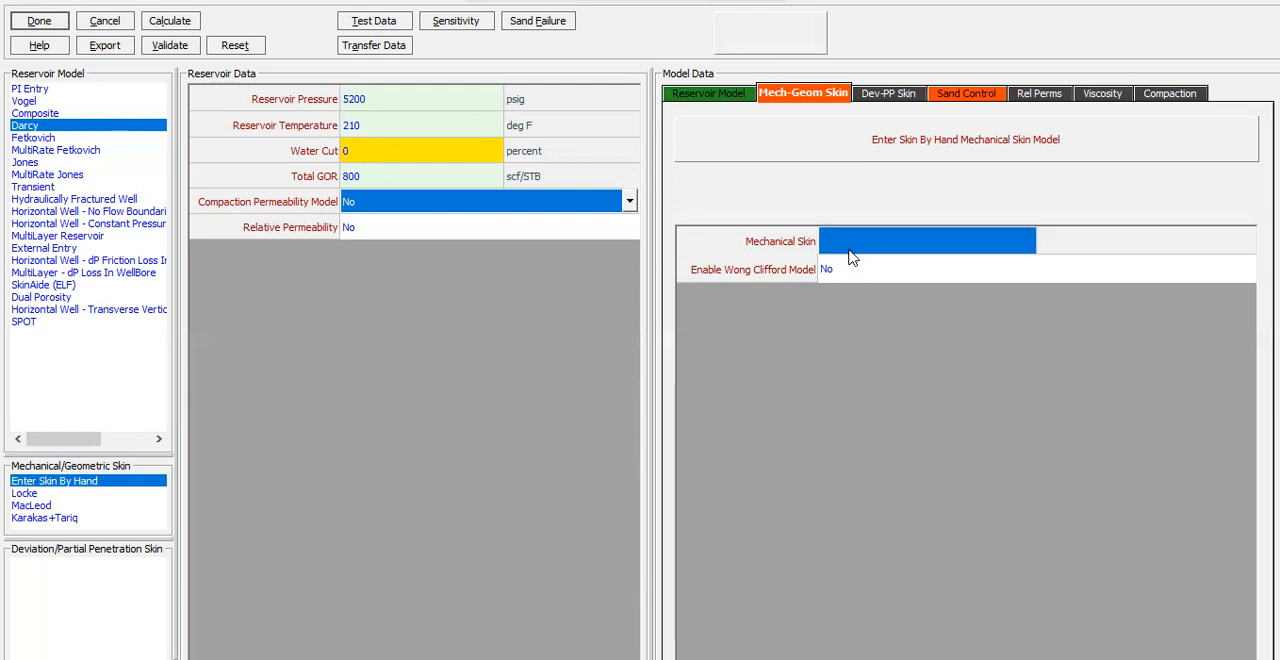
text(1)
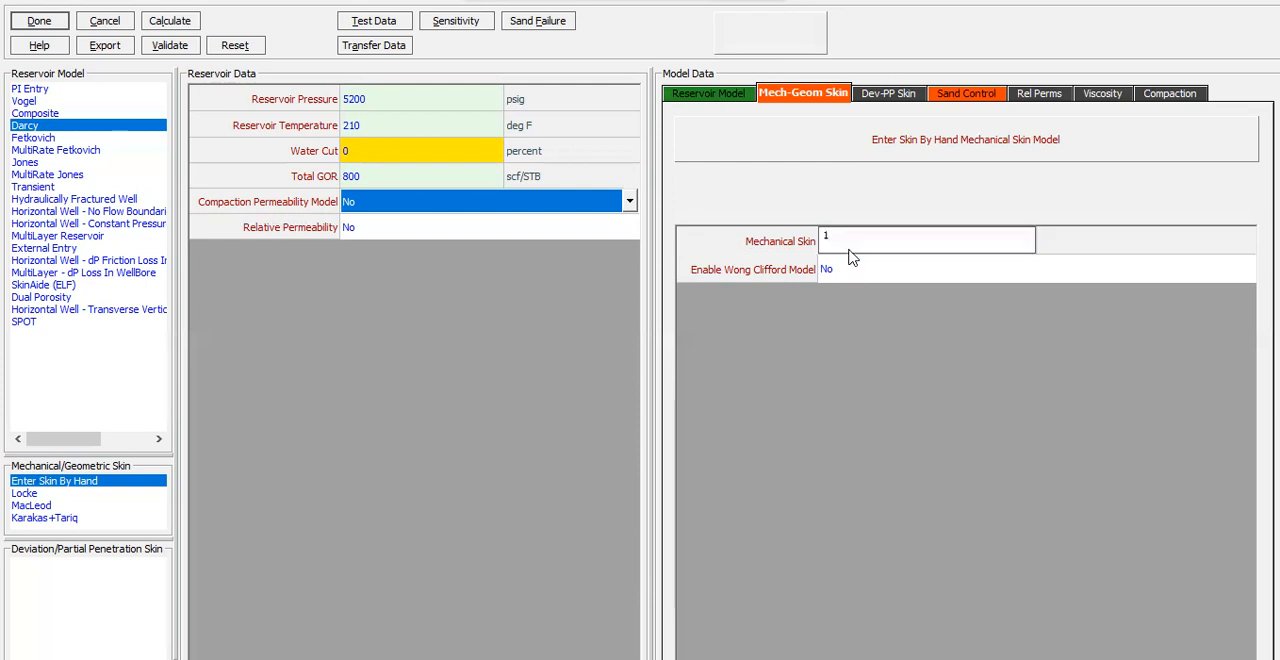
click(461, 182)
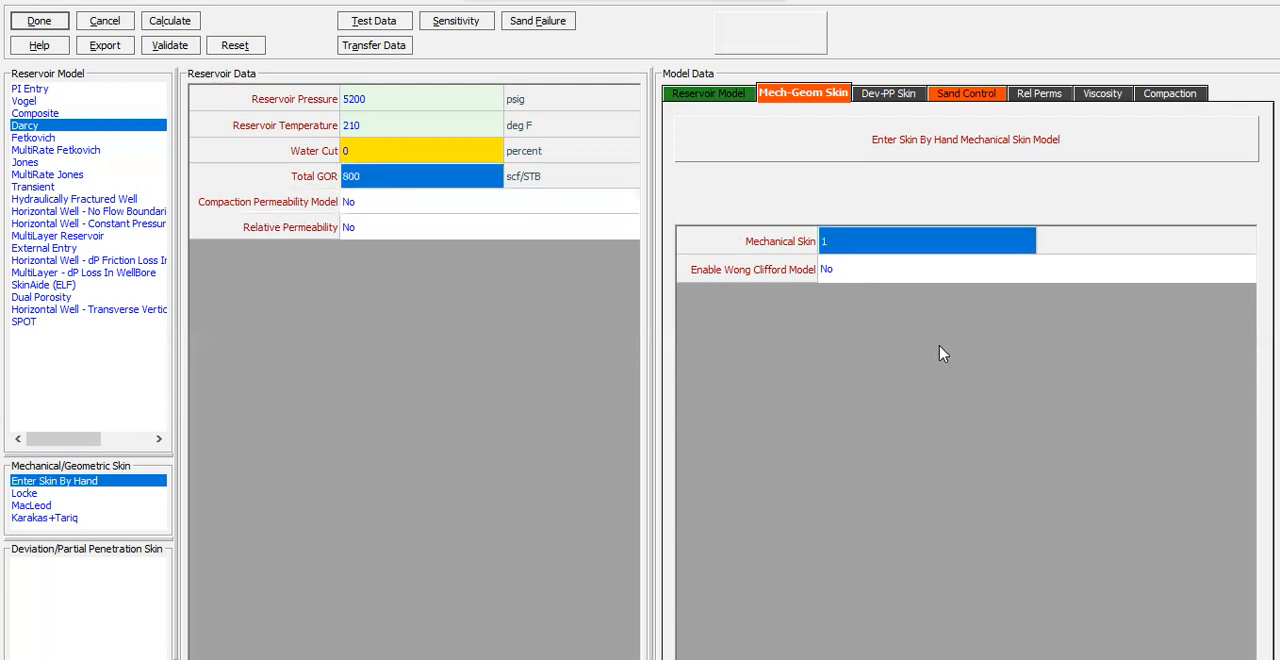
click(928, 270)
click(940, 250)
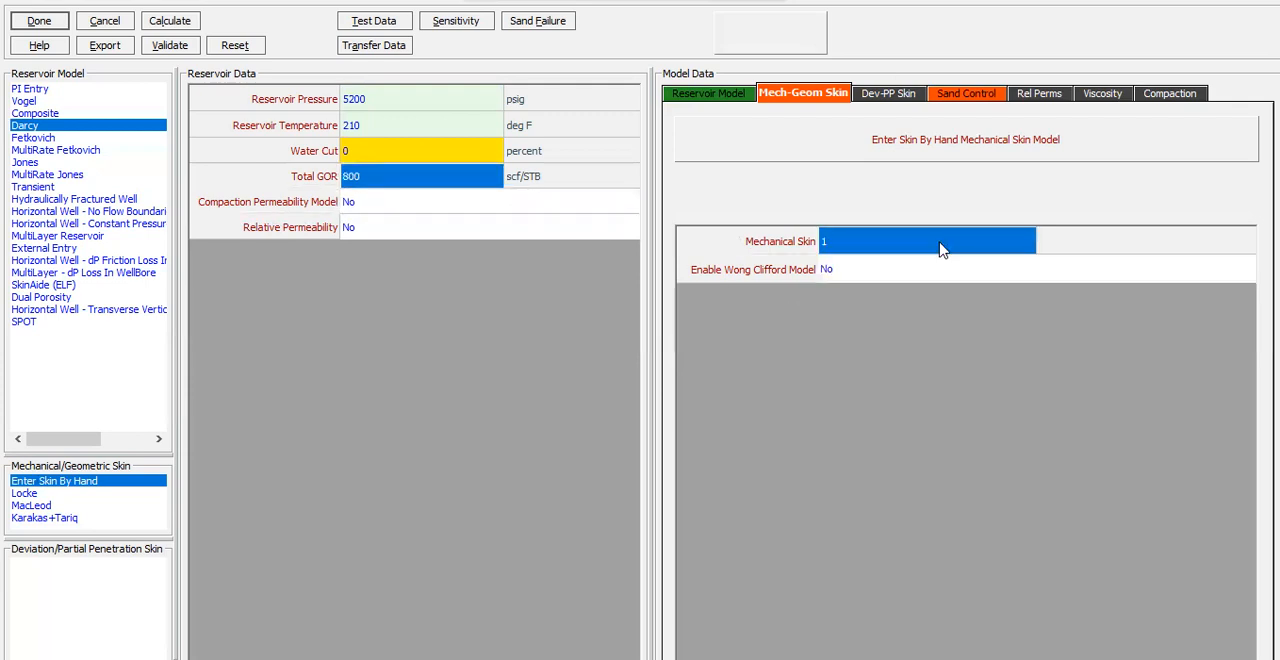
Open the sand control data for the wire wrapped screen model
click(955, 94)
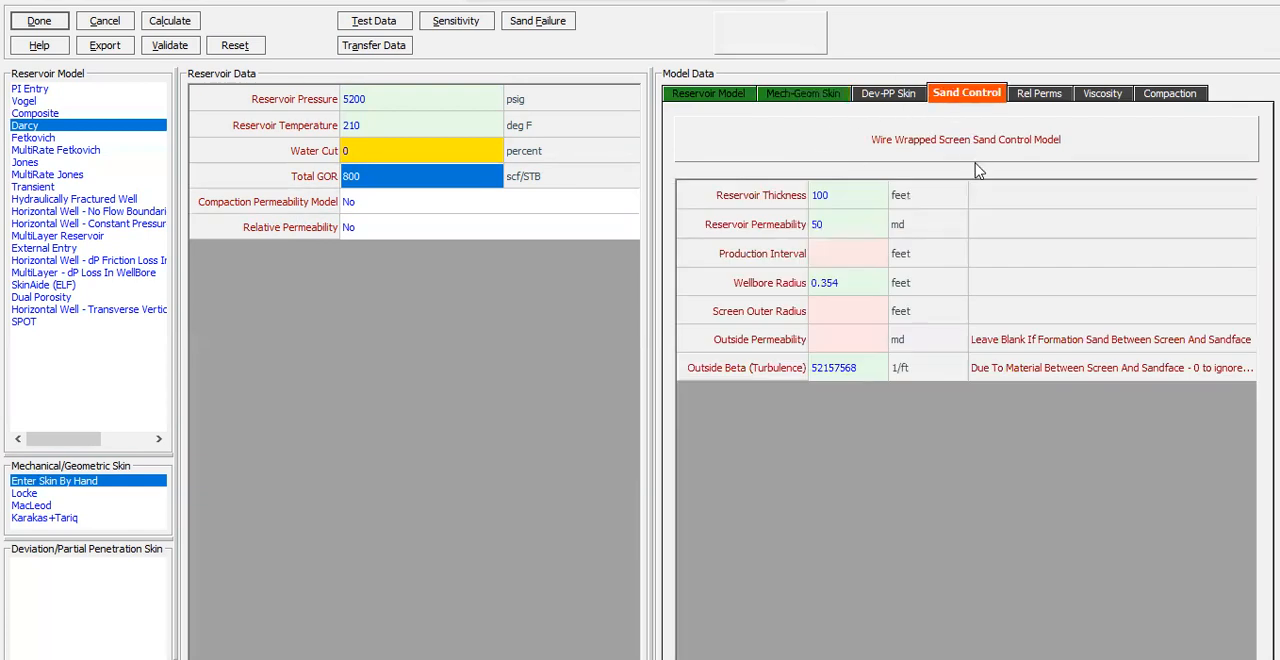